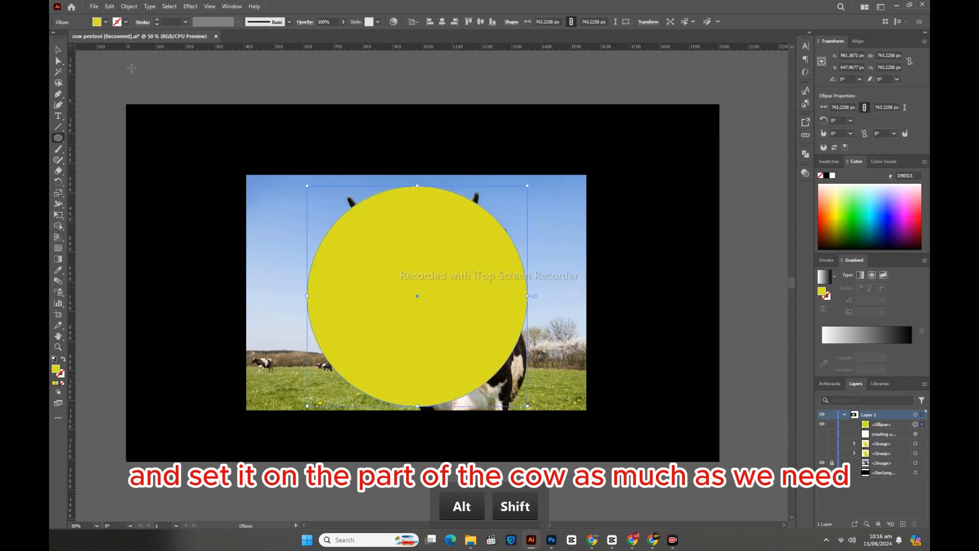
# Move the yellow circle up around the cow's head and swap its fill to a yellow stroke with no fill.
pyautogui.click(58, 50)
pyautogui.moveTo(449, 288); pyautogui.dragTo(446, 254)
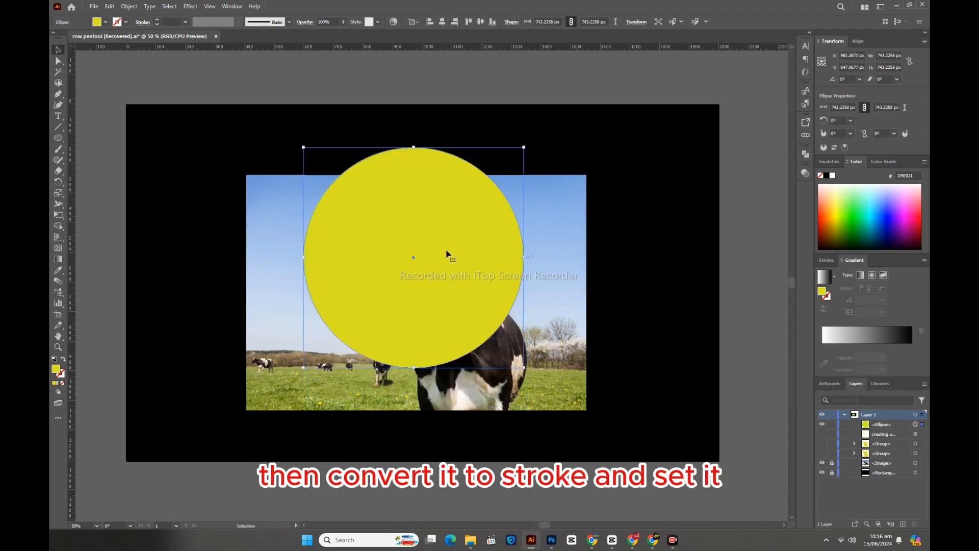
pyautogui.click(63, 359)
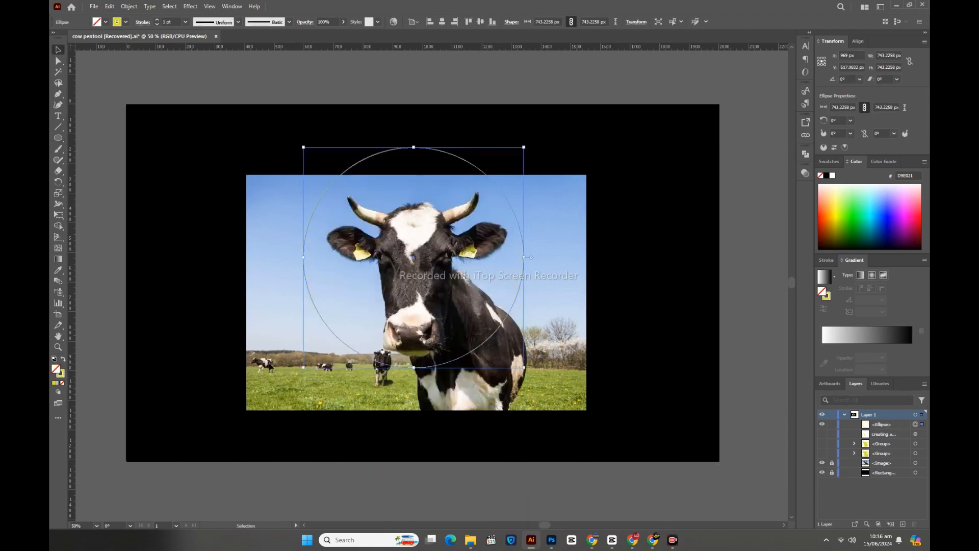
pyautogui.click(479, 296)
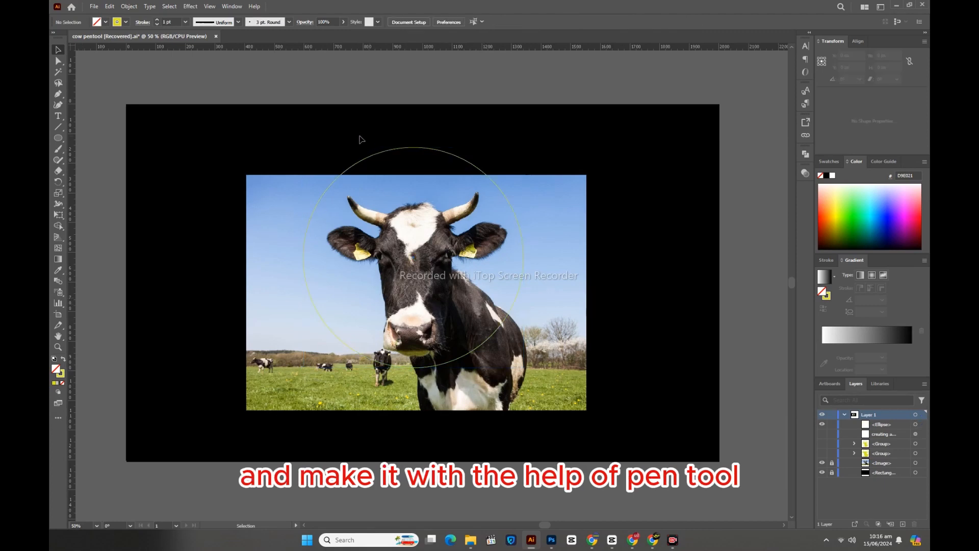
# Enlarge the circle outline around the cow's head and upper body to about 831 px in diameter.
pyautogui.click(407, 148)
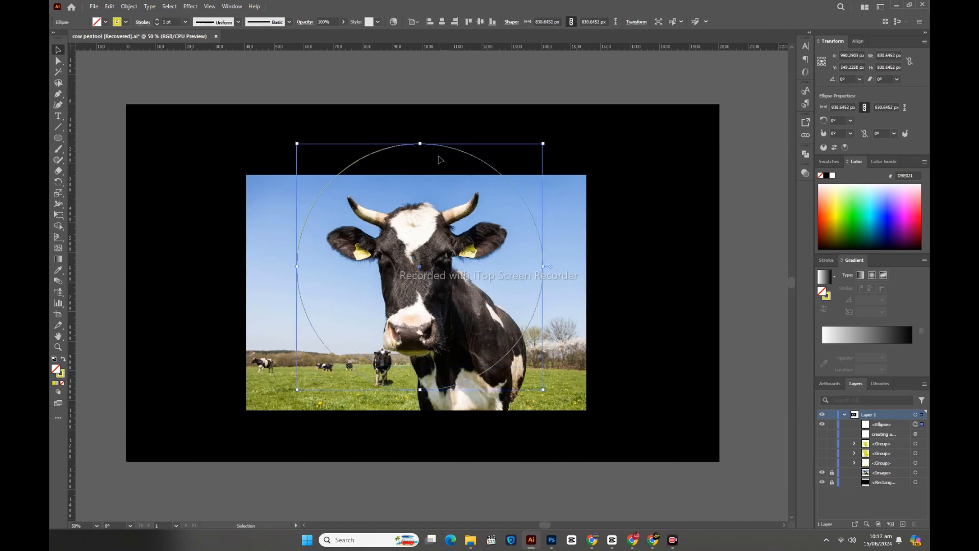
pyautogui.click(415, 155)
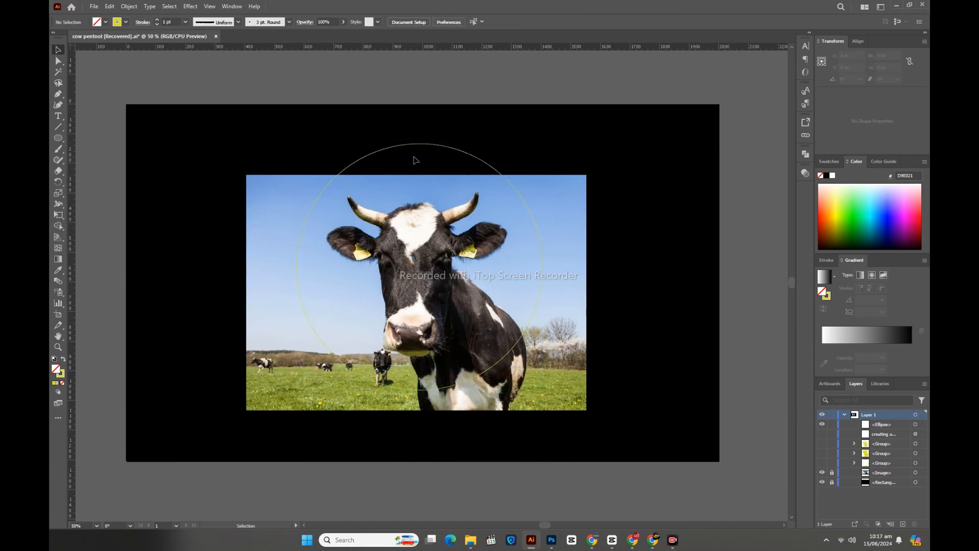
pyautogui.moveTo(405, 157); pyautogui.dragTo(418, 137)
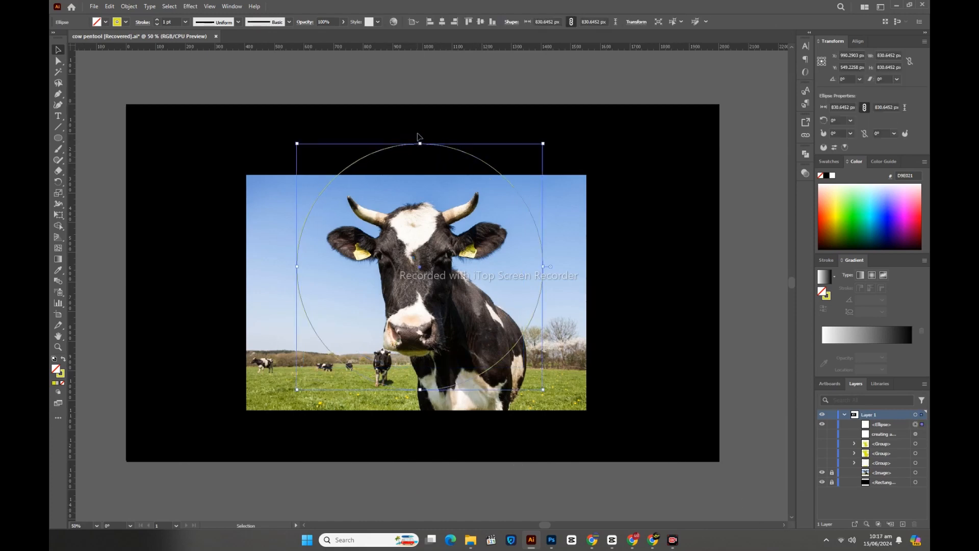
# Thicken the circle's stroke to 20 pt and lock the circle against editing.
pyautogui.click(157, 20)
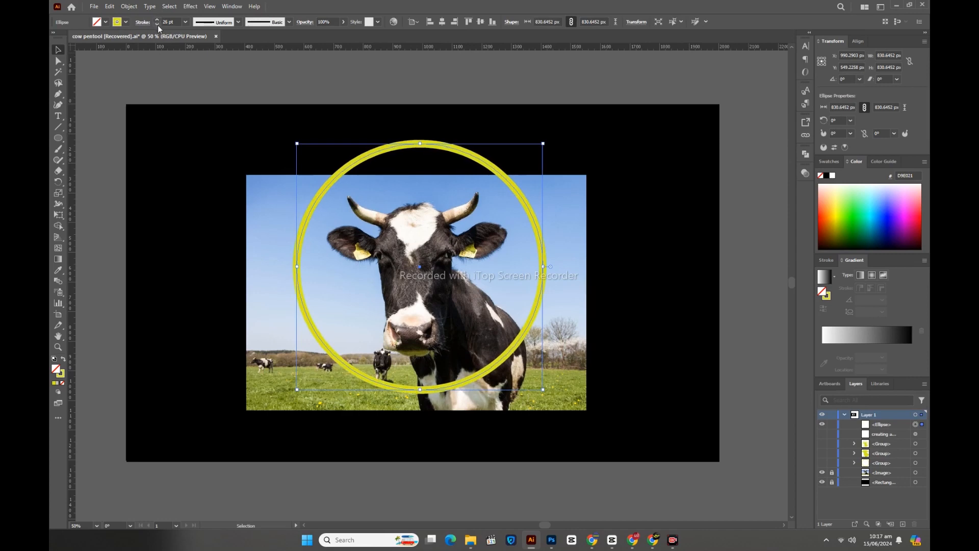
pyautogui.click(158, 24)
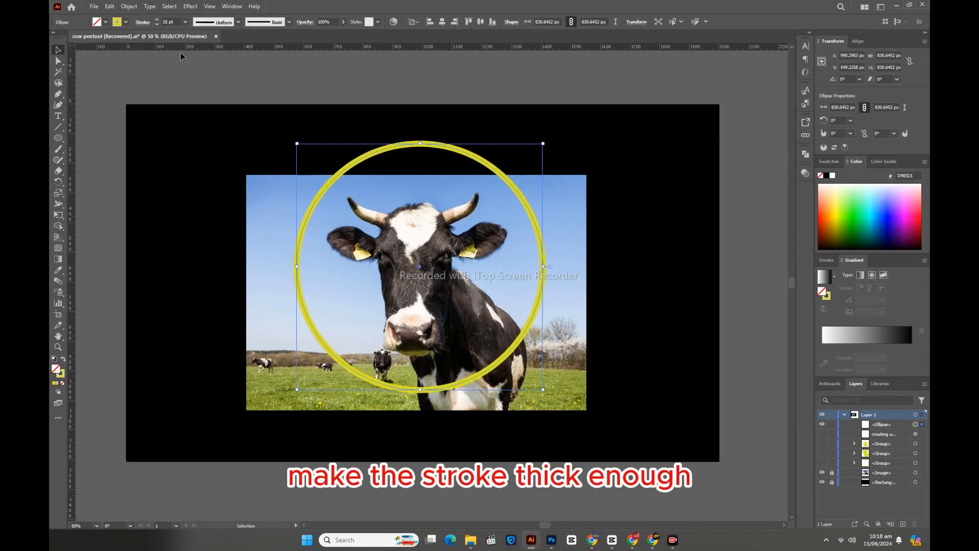
pyautogui.click(242, 148)
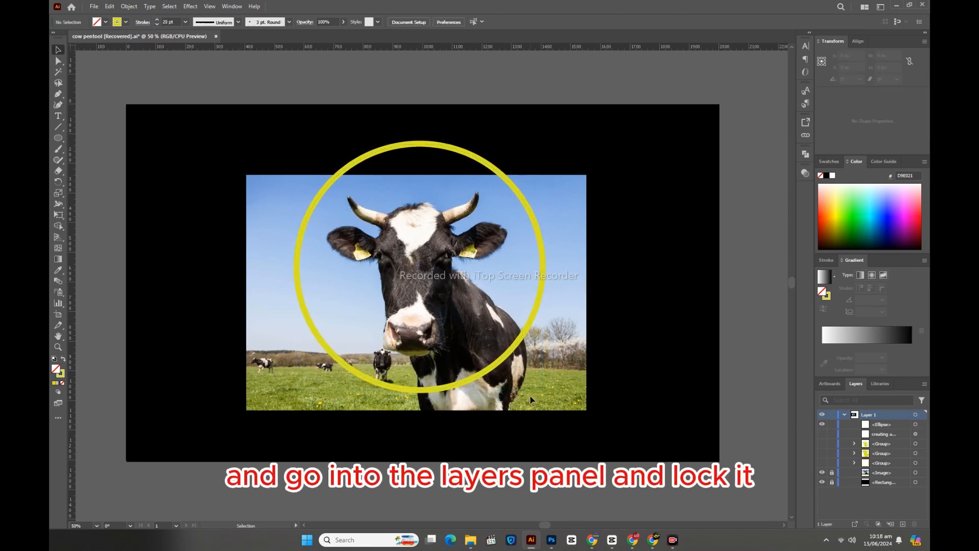
pyautogui.click(832, 472)
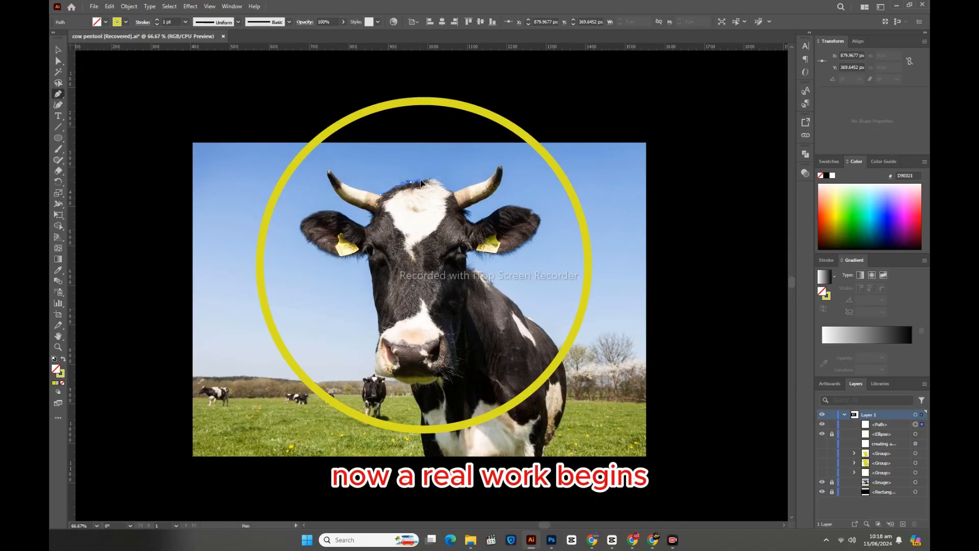
# Trace the top of the cow's forehead and the right-hand horn down to its base with the Pen tool.
pyautogui.click(430, 181)
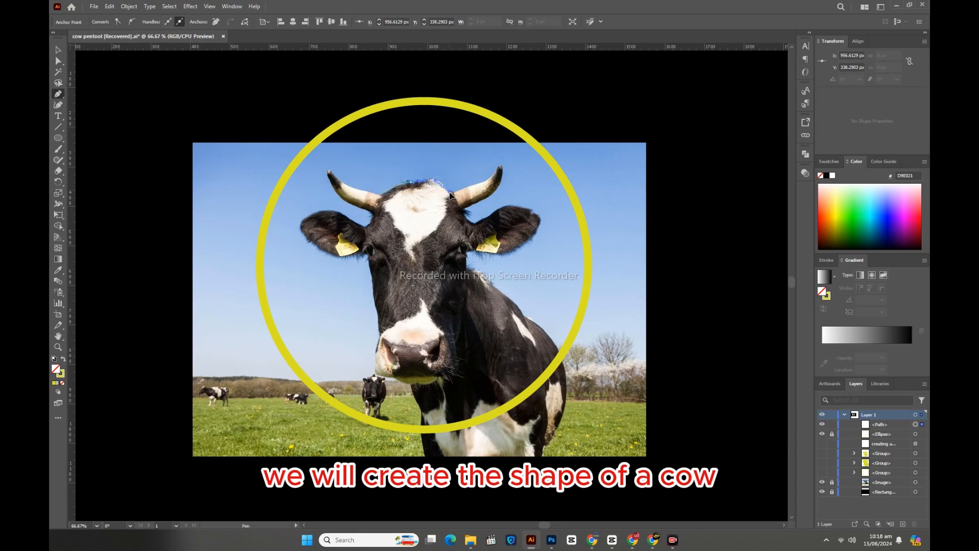
pyautogui.click(448, 193)
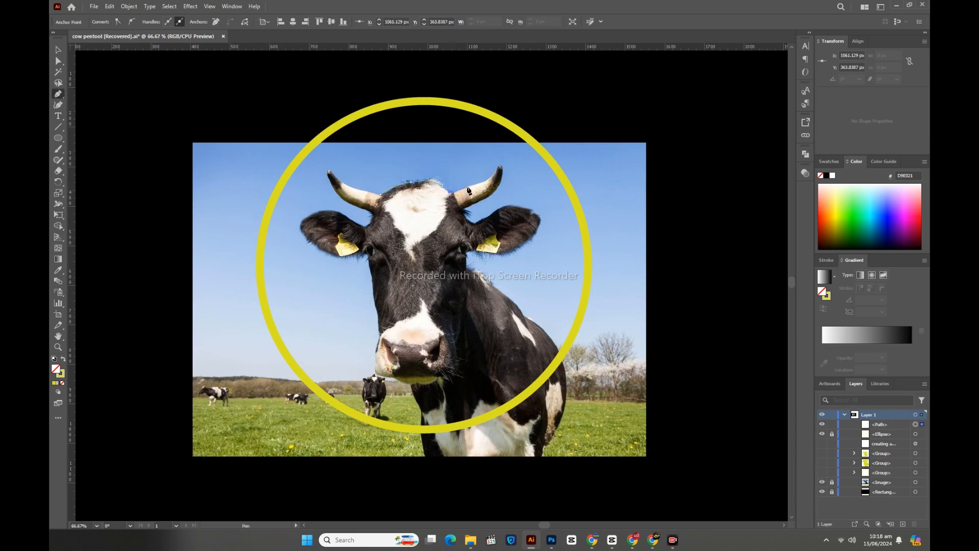
pyautogui.click(485, 185)
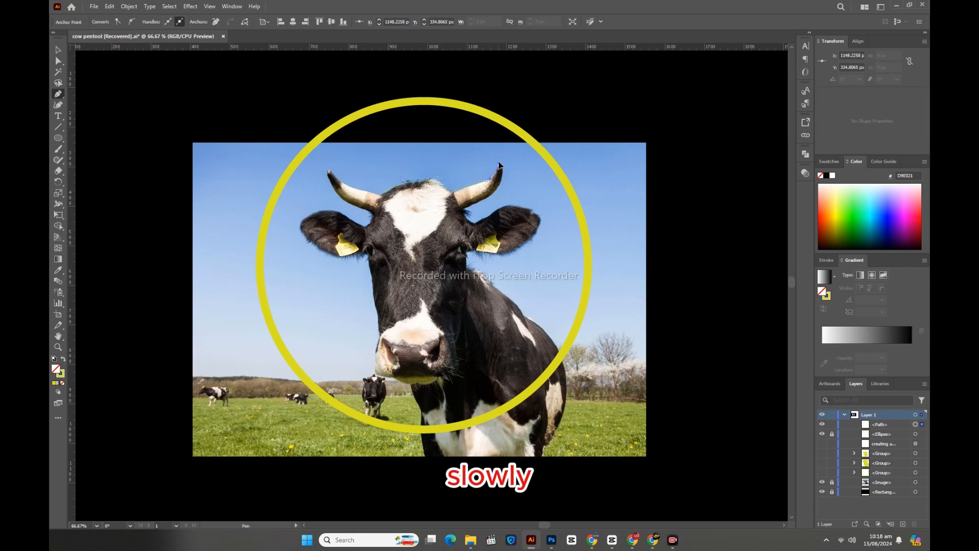
pyautogui.click(499, 163)
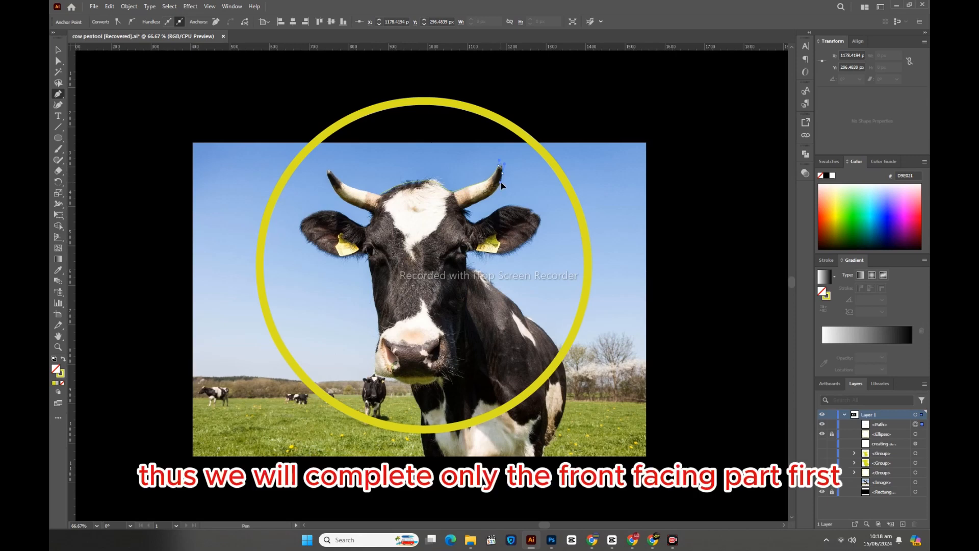
pyautogui.click(501, 184)
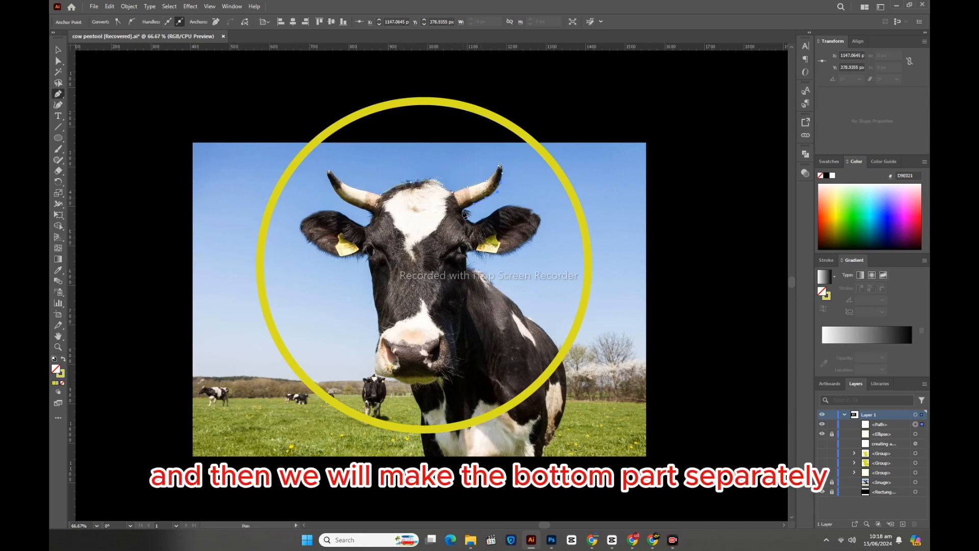
pyautogui.click(463, 213)
# Continue the head path around the cow's right-hand ear and back to the side of the face.
pyautogui.click(484, 227)
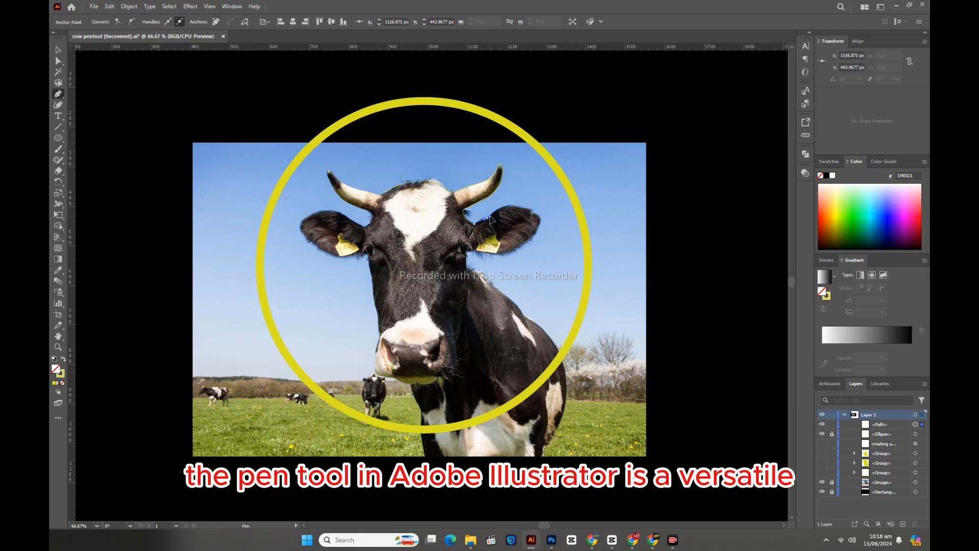
pyautogui.click(492, 217)
pyautogui.moveTo(512, 206); pyautogui.dragTo(541, 223)
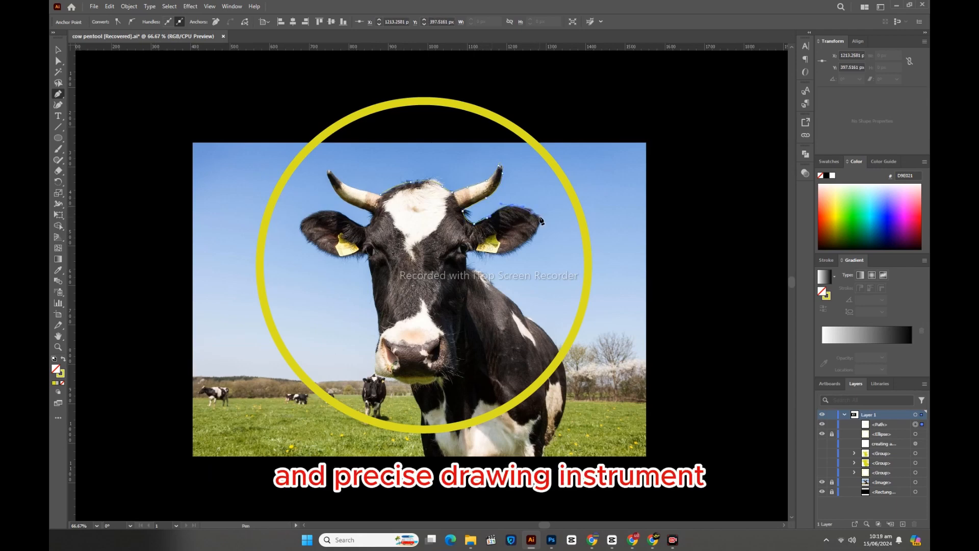
pyautogui.click(544, 220)
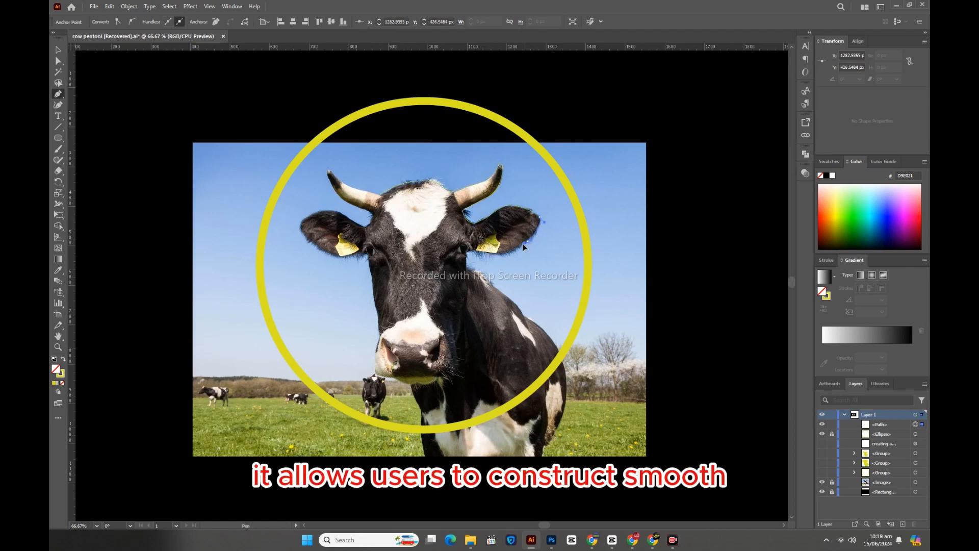
pyautogui.click(531, 246)
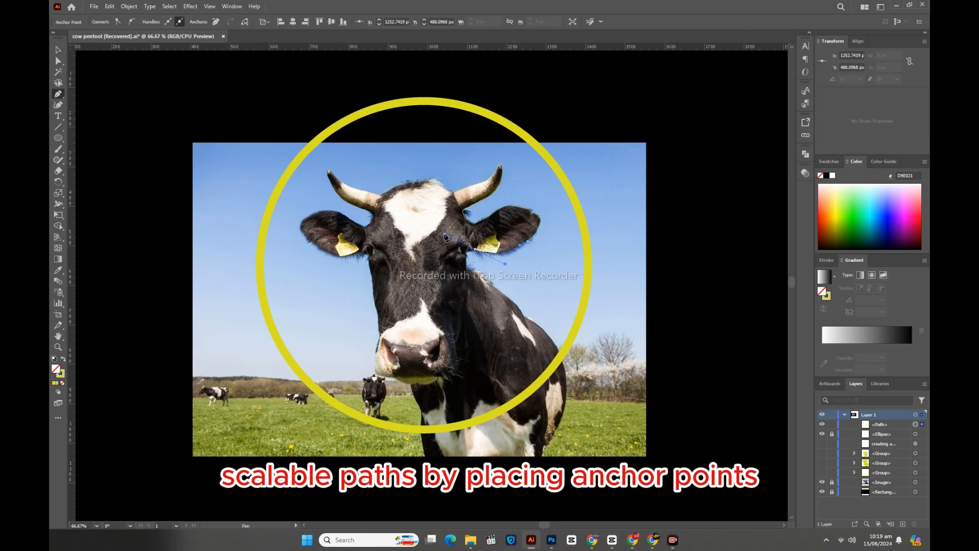
pyautogui.click(473, 251)
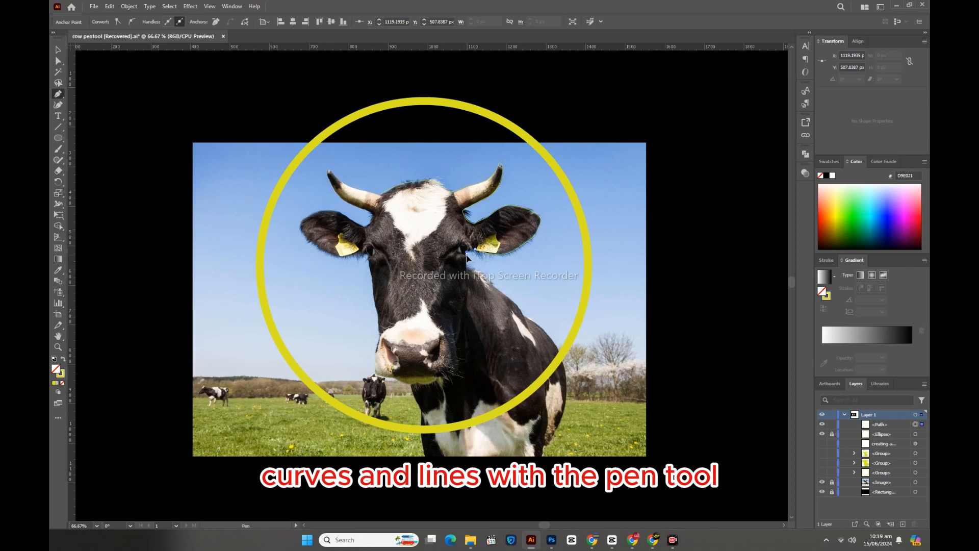
# Continue the head path down the right-hand side of the face and around the muzzle to the chin.
pyautogui.click(466, 256)
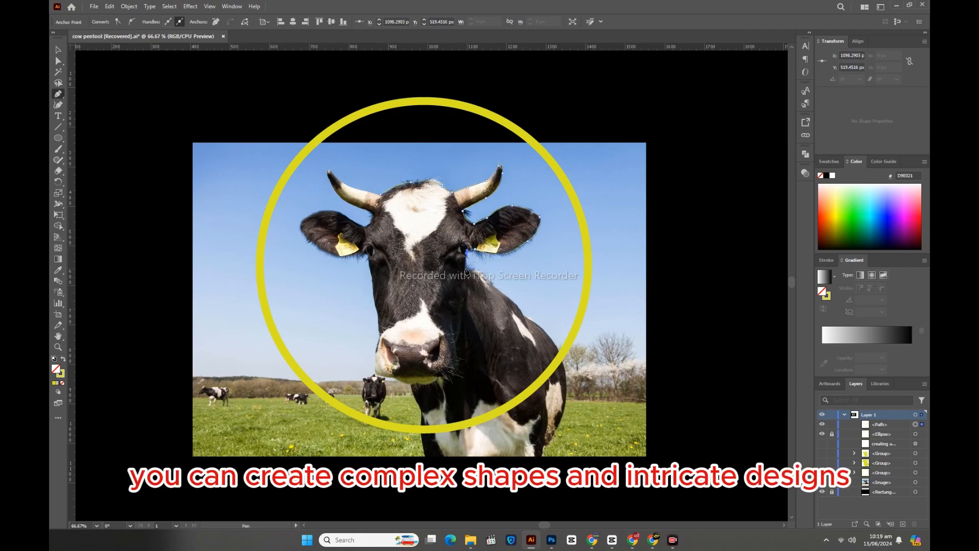
pyautogui.click(467, 271)
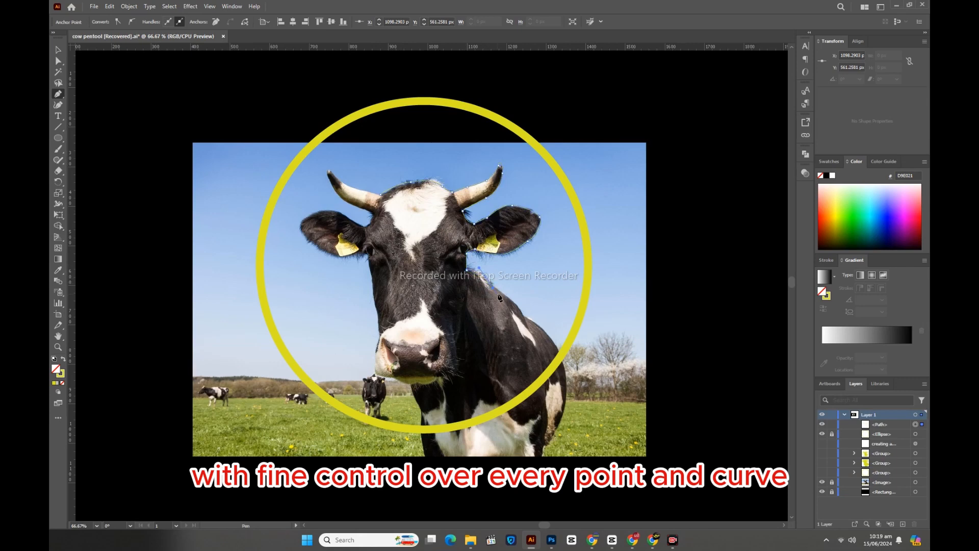
pyautogui.hotkey('ctrl', 'z')
pyautogui.moveTo(464, 305); pyautogui.dragTo(379, 340)
pyautogui.click(457, 342)
pyautogui.click(440, 376)
pyautogui.click(416, 383)
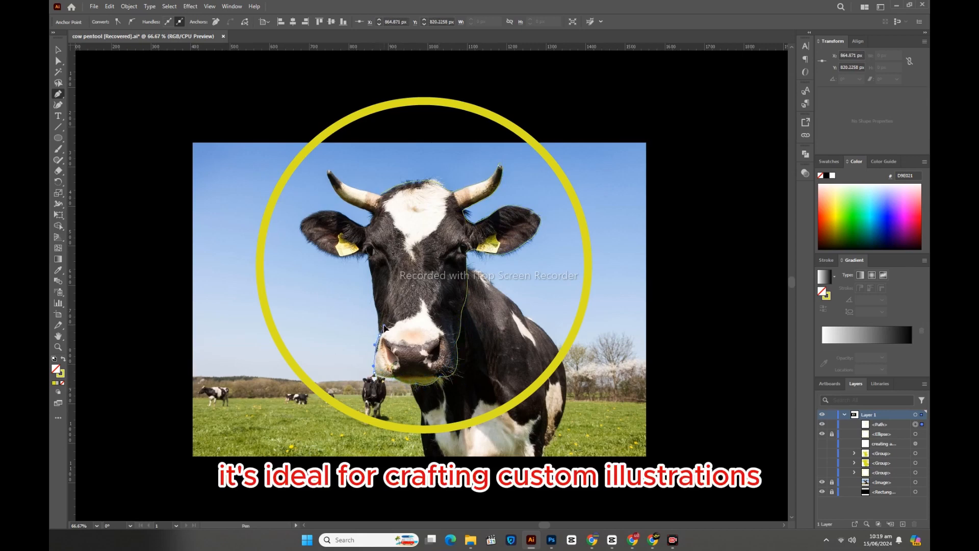
# Trace the left-hand side of the face, ear and horn, and close the head path at its starting point.
pyautogui.moveTo(377, 297); pyautogui.dragTo(341, 202)
pyautogui.click(357, 255)
pyautogui.hotkey('ctrl', 'z')
pyautogui.click(310, 242)
pyautogui.moveTo(323, 155); pyautogui.dragTo(329, 162)
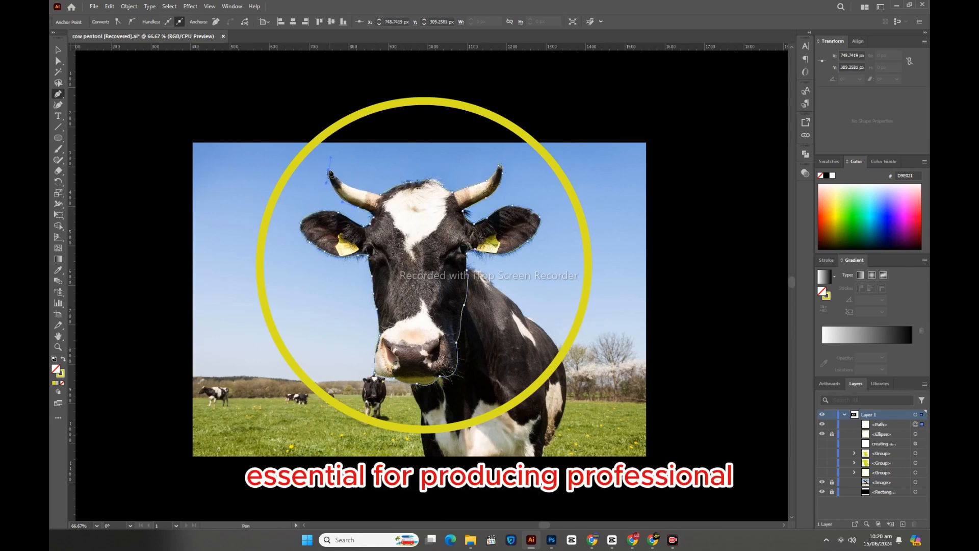
pyautogui.click(380, 194)
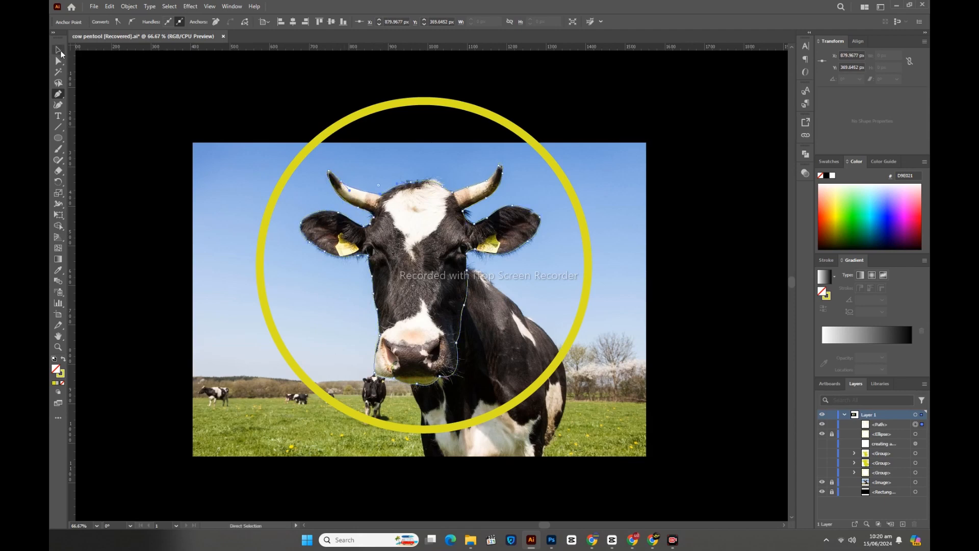
pyautogui.press('v')
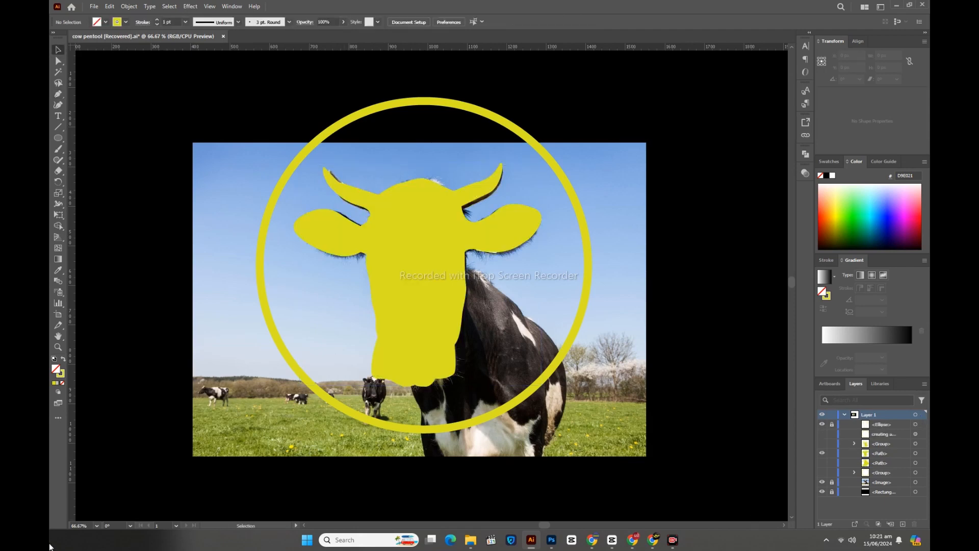
# Start a separate body path with the Pen tool, tracing from the neck along the cow's back to the circle.
pyautogui.press('z')
pyautogui.click(479, 331)
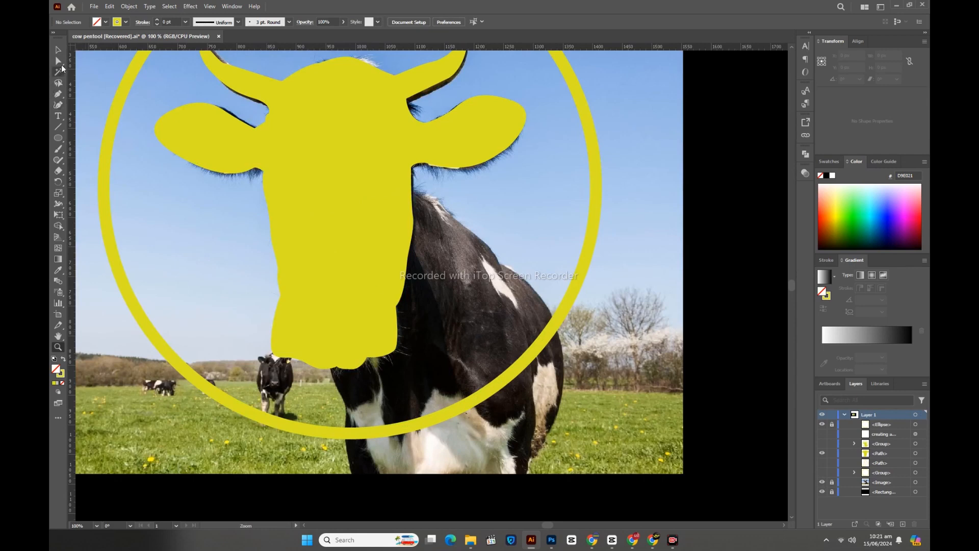
pyautogui.click(58, 94)
pyautogui.click(414, 194)
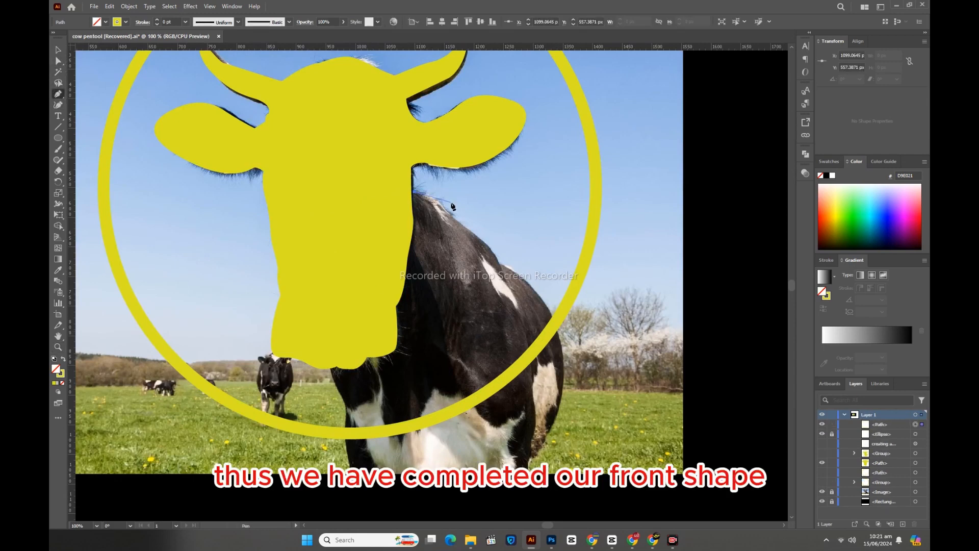
pyautogui.click(438, 196)
pyautogui.click(448, 211)
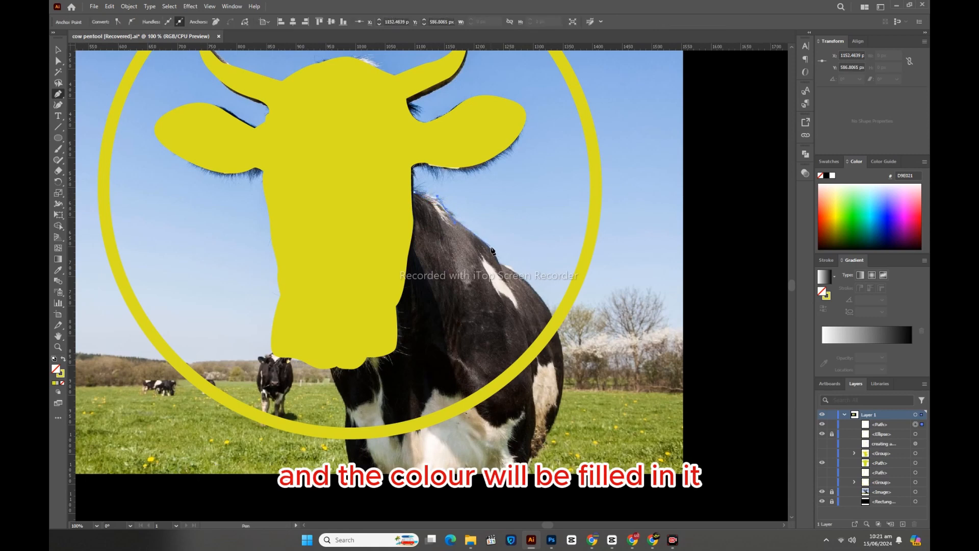
pyautogui.moveTo(499, 265); pyautogui.dragTo(504, 286)
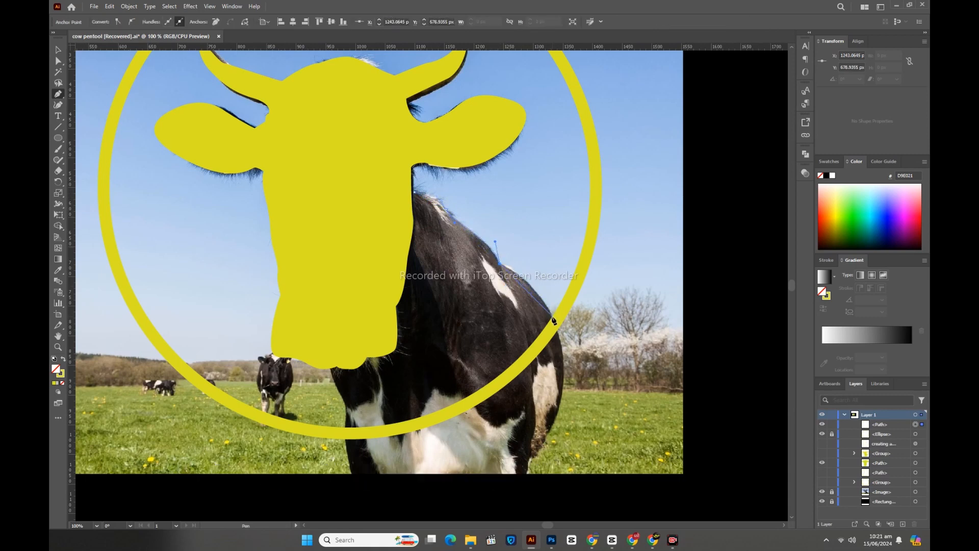
pyautogui.moveTo(555, 323); pyautogui.dragTo(559, 356)
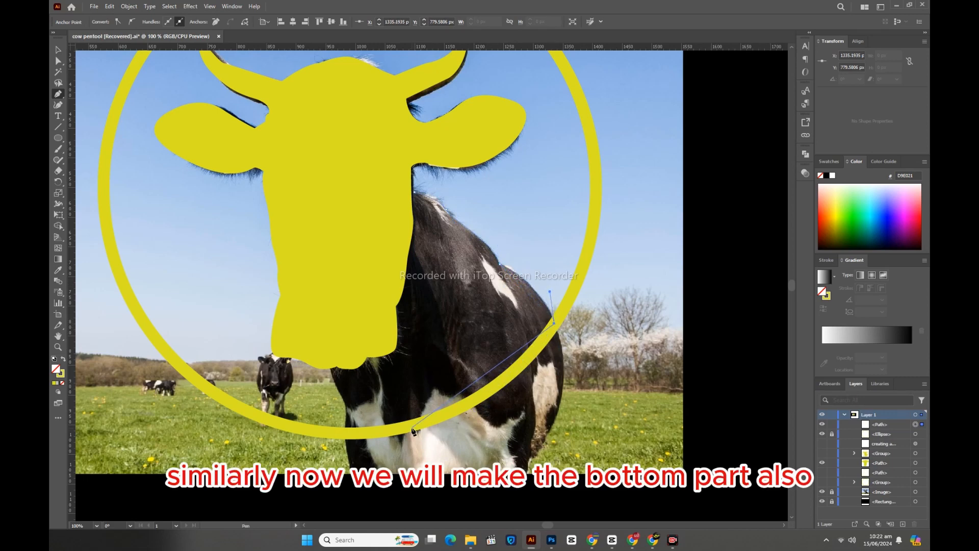
# Continue the body path with a curve along the circle's lower edge to the front of the cow's chest.
pyautogui.moveTo(407, 428); pyautogui.dragTo(321, 434)
pyautogui.click(407, 427)
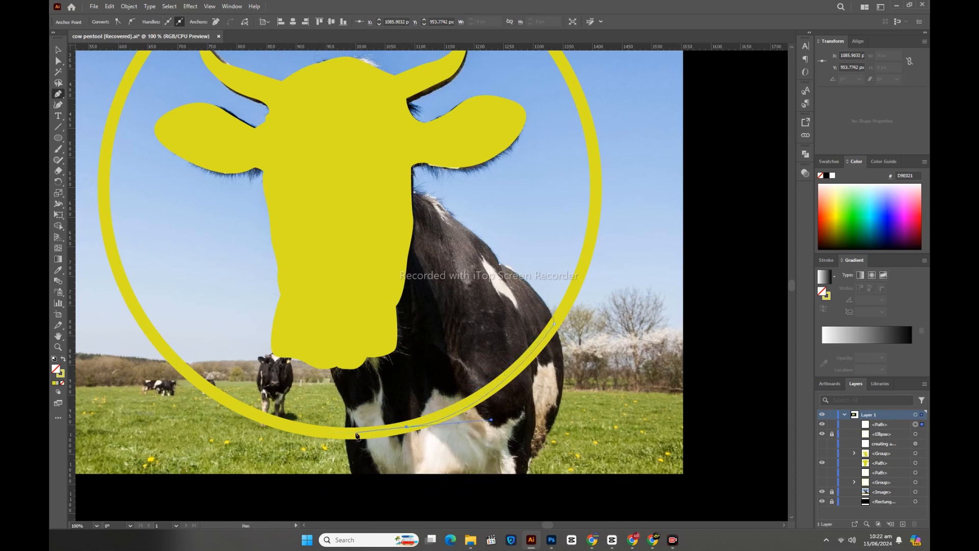
pyautogui.click(346, 433)
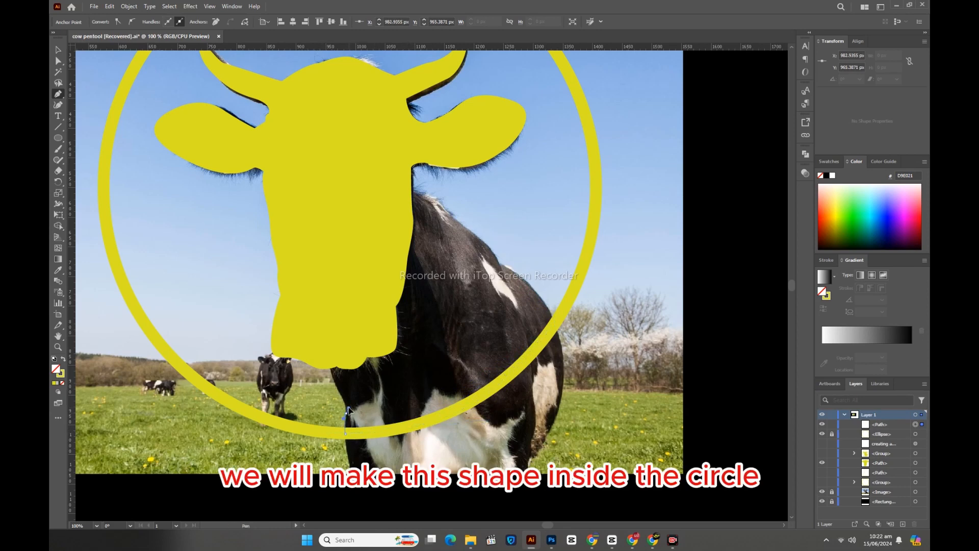
# Trace up the front of the chest, run the path behind the head, and close it at the neck.
pyautogui.click(340, 393)
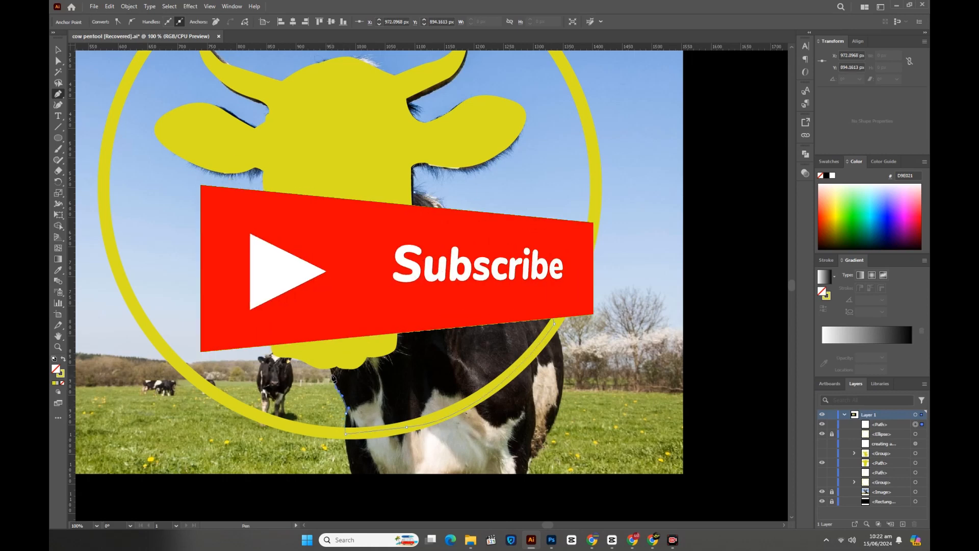
pyautogui.click(327, 336)
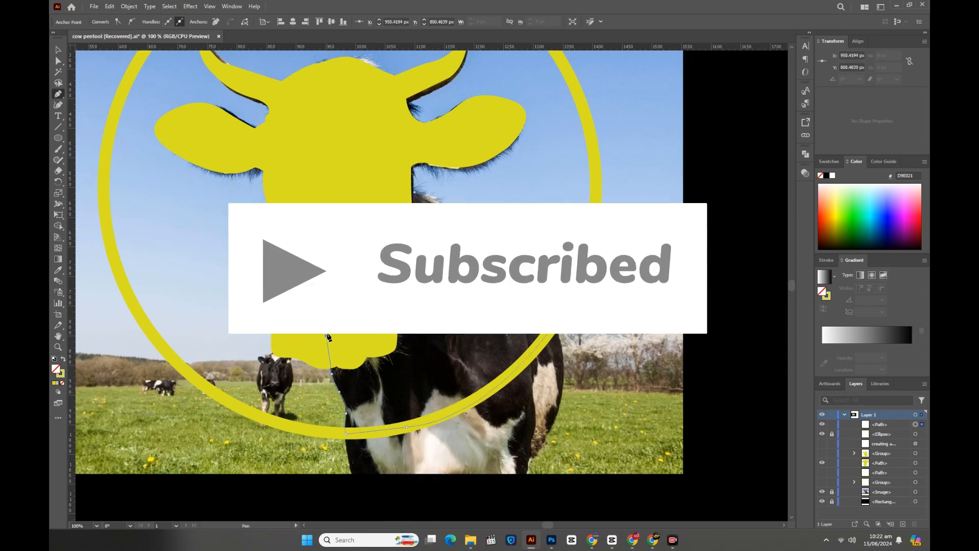
pyautogui.click(399, 192)
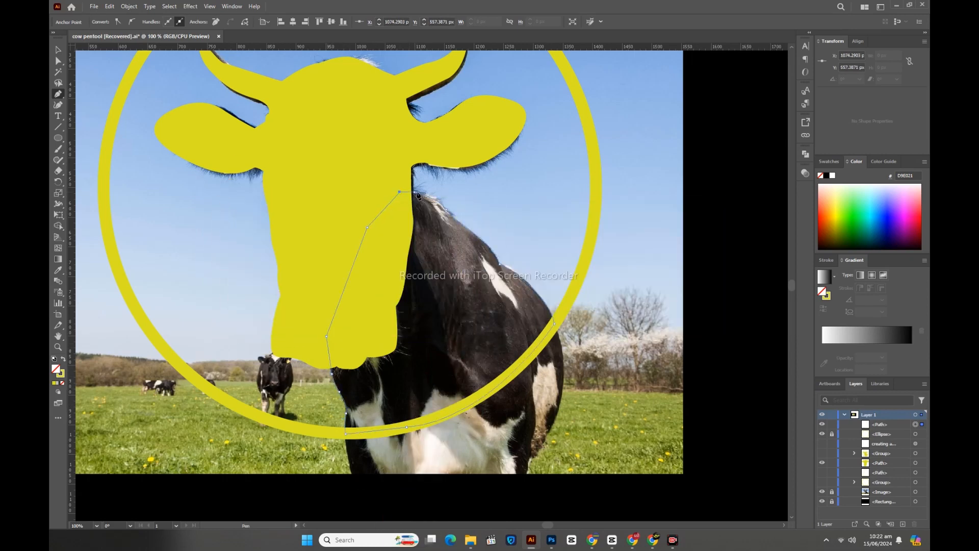
pyautogui.click(414, 193)
# Swap the body path's stroke colour to its fill and change the fill to the green swatch.
pyautogui.click(57, 50)
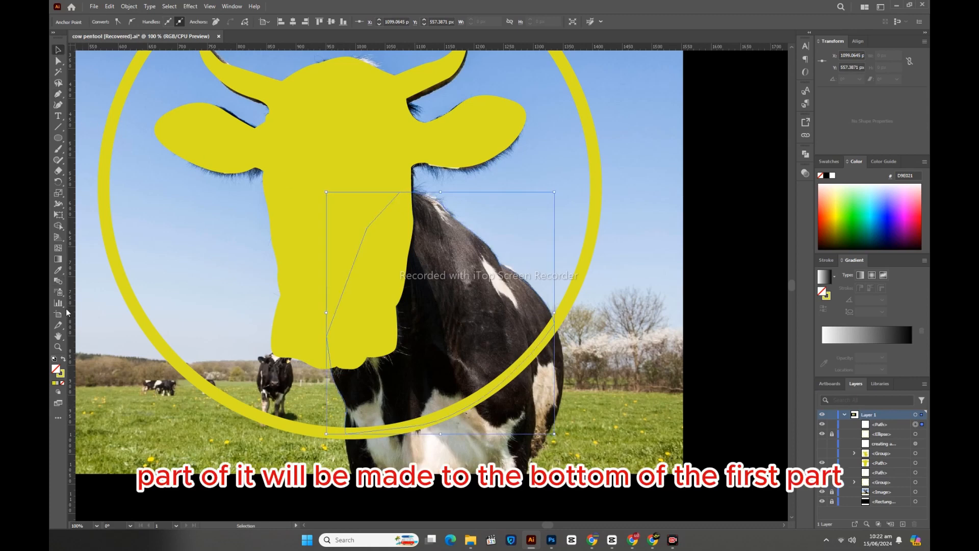
pyautogui.click(63, 359)
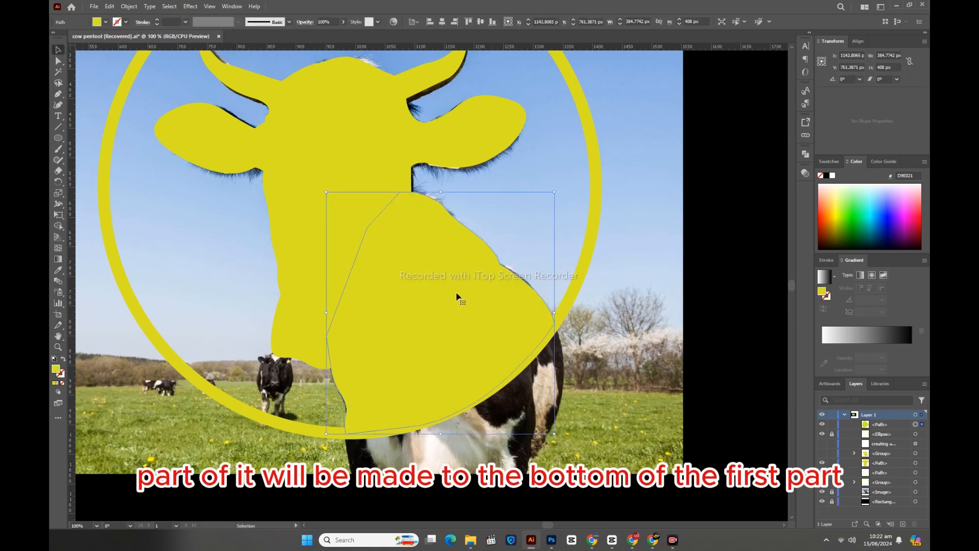
pyautogui.click(97, 21)
pyautogui.click(75, 45)
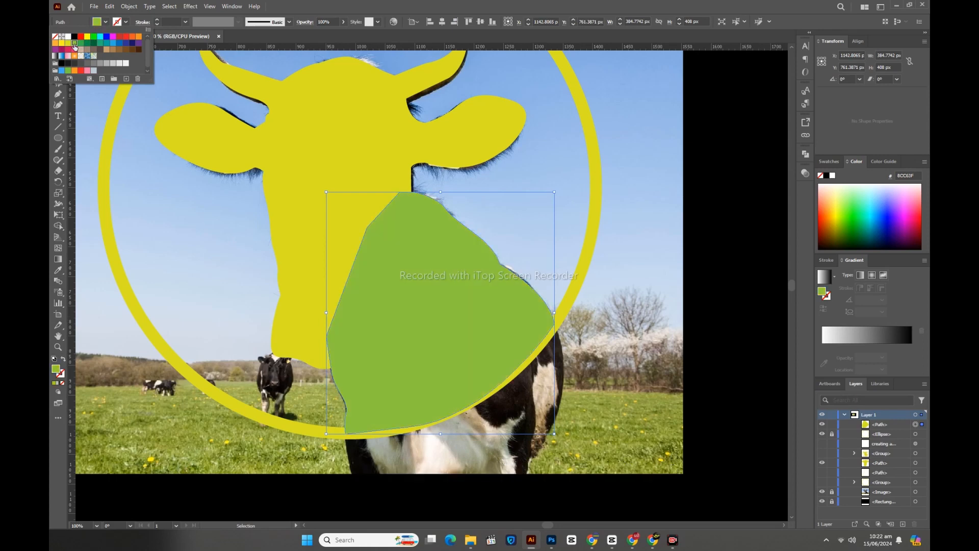
# Bring the yellow head shape in front of the green body.
pyautogui.rightClick(363, 169)
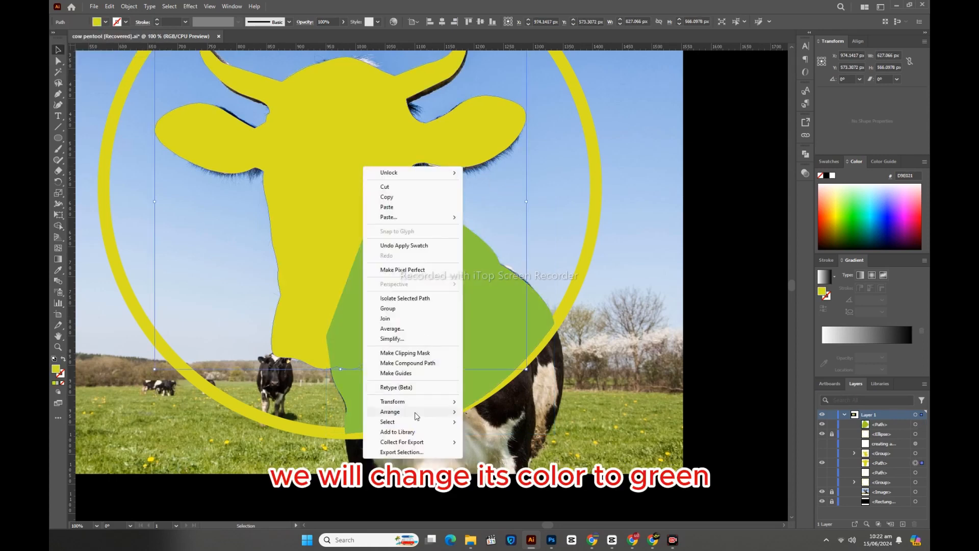
pyautogui.click(489, 411)
pyautogui.click(632, 378)
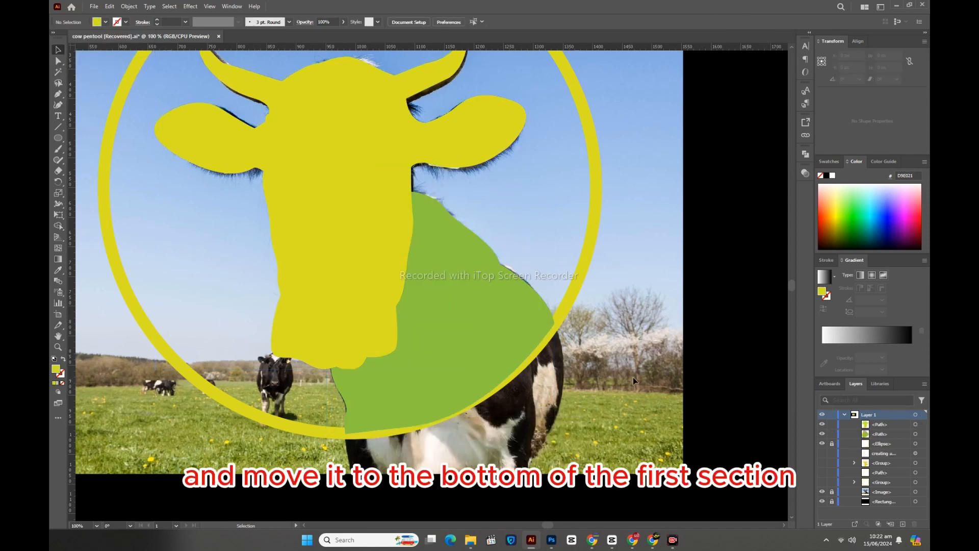
# Divide the overlapping head and body shapes with the Pathfinder Divide operation.
pyautogui.press('ctrl')
pyautogui.hotkey('ctrl', '-')
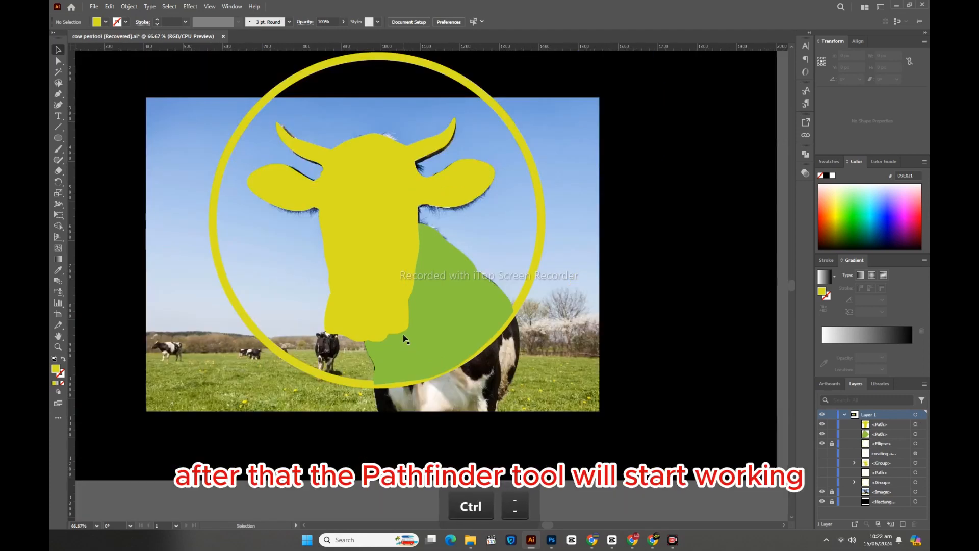
pyautogui.click(804, 155)
pyautogui.click(417, 269)
pyautogui.keyDown('shift'); pyautogui.click(399, 277); pyautogui.keyUp('shift')
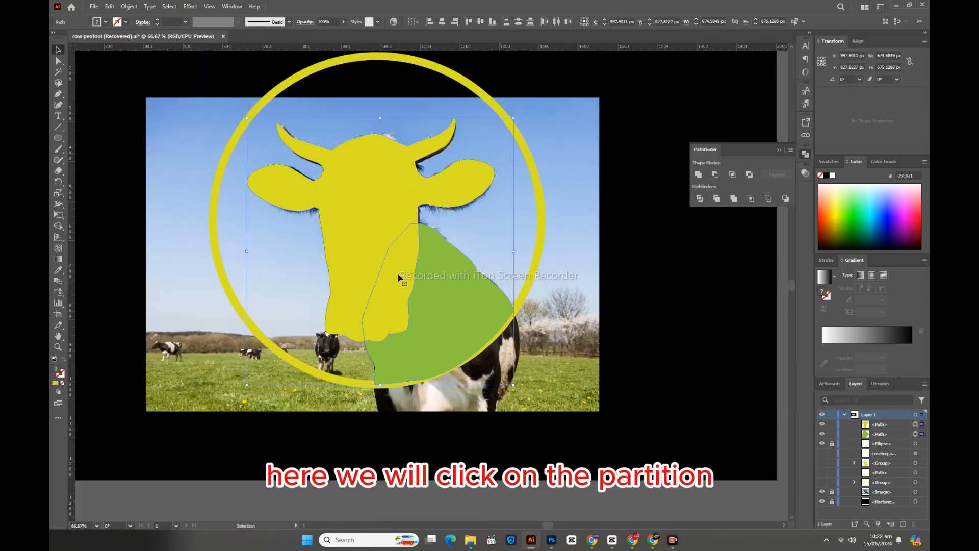
pyautogui.click(700, 199)
pyautogui.click(583, 295)
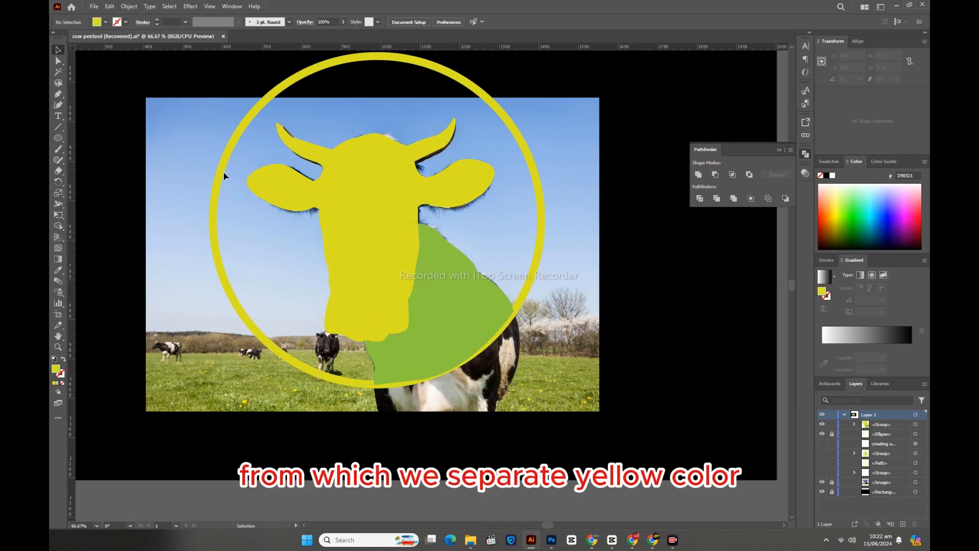
pyautogui.click(59, 72)
pyautogui.click(360, 162)
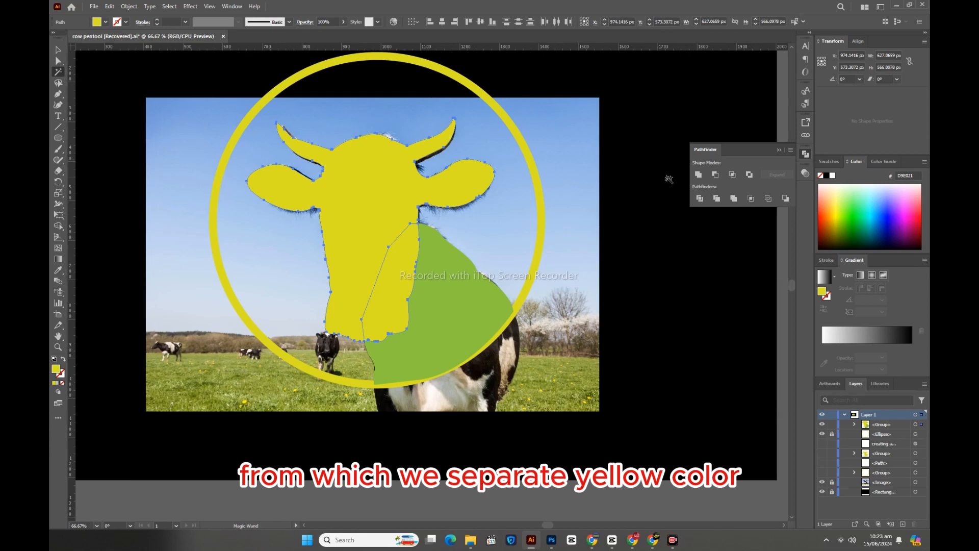
pyautogui.click(669, 179)
pyautogui.click(58, 49)
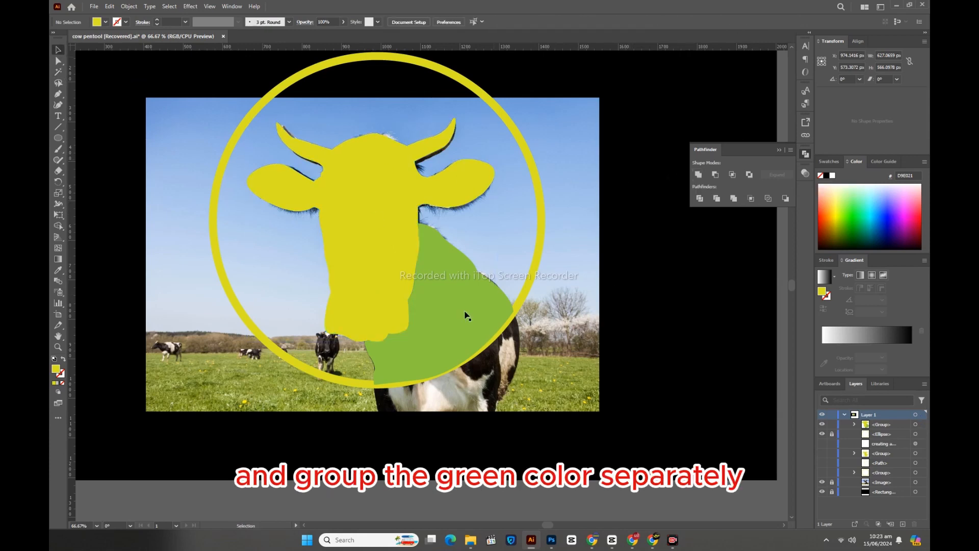
# Ungroup the divided artwork so the yellow head and green body are separate paths.
pyautogui.click(434, 314)
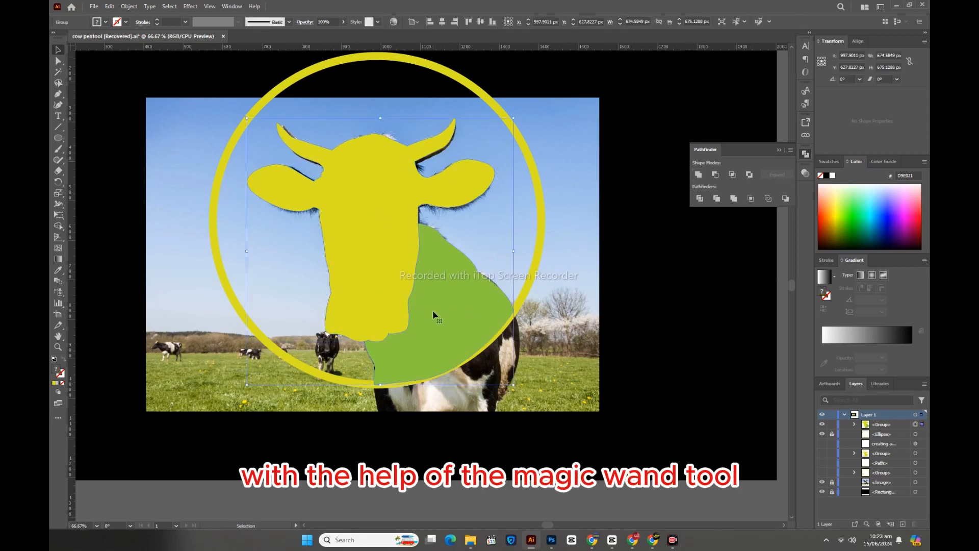
pyautogui.rightClick(434, 314)
pyautogui.click(461, 212)
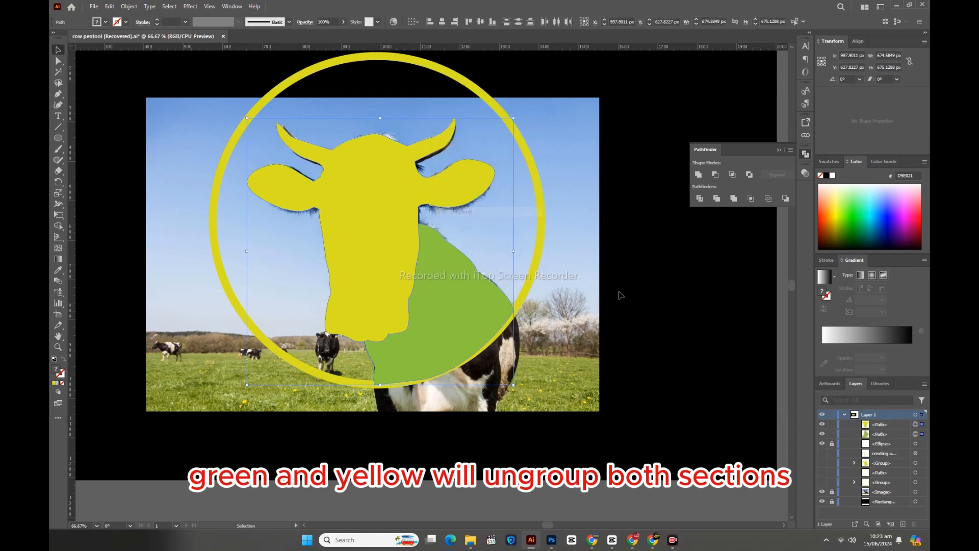
pyautogui.click(621, 294)
# Apply an Offset Path effect of -5 px with mitre joins to the green body.
pyautogui.click(427, 314)
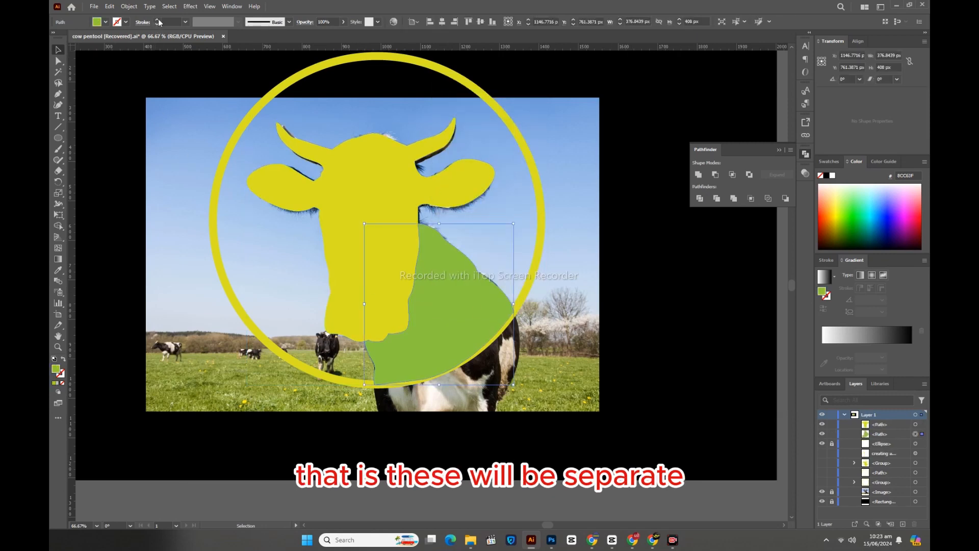
pyautogui.click(190, 6)
pyautogui.moveTo(235, 90)
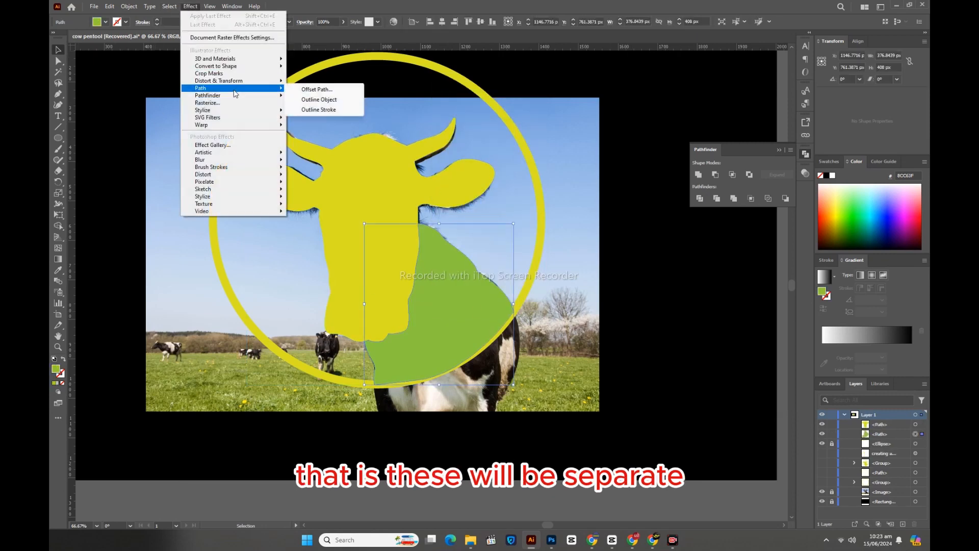
pyautogui.click(305, 90)
pyautogui.click(624, 129)
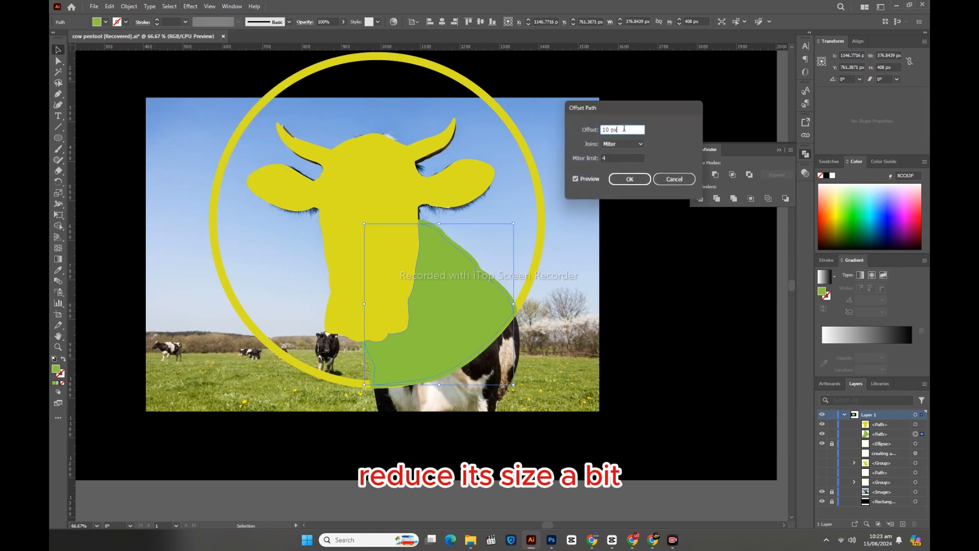
pyautogui.press('Down')
pyautogui.press('Down')
pyautogui.press('Down')
pyautogui.press('Down')
pyautogui.press('Down')
pyautogui.press('Down')
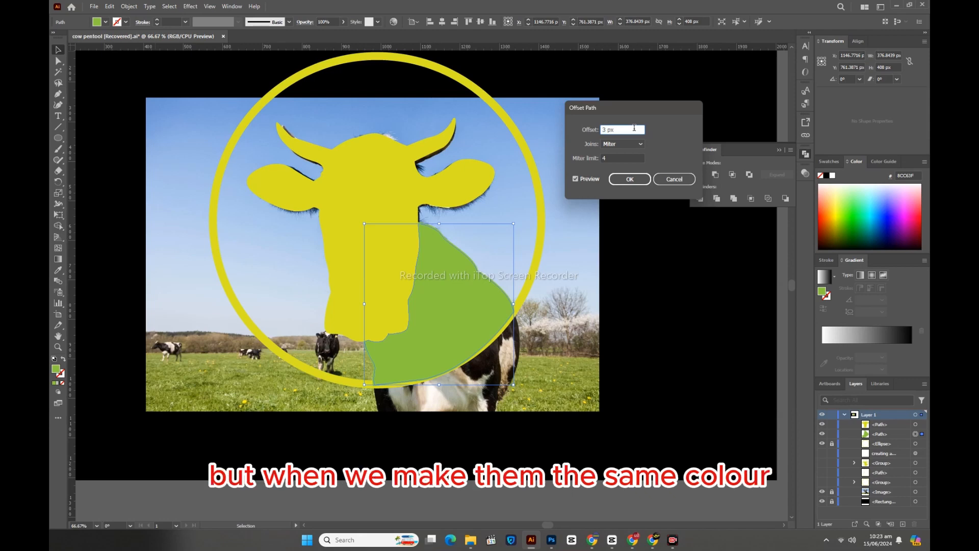
pyautogui.press('Down')
pyautogui.press('Down')
pyautogui.press('Down')
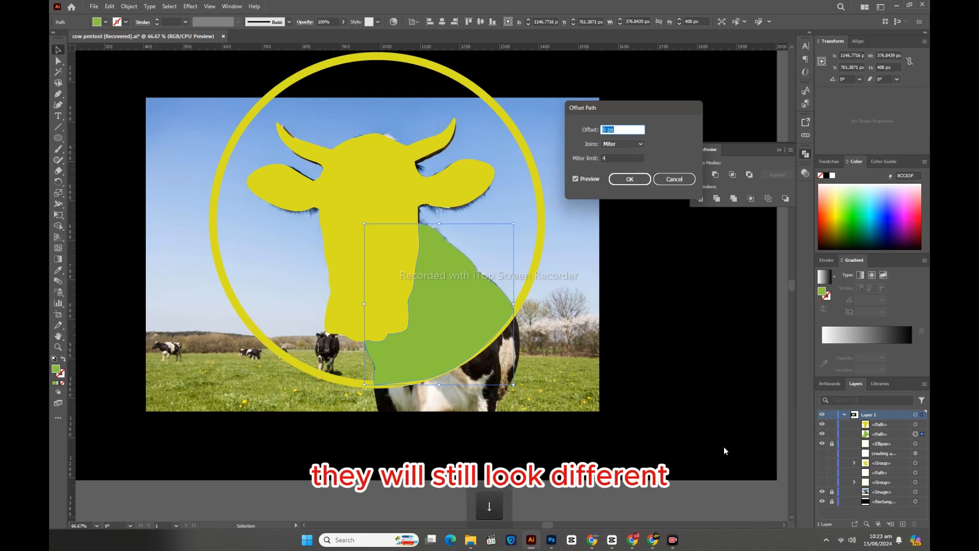
pyautogui.press('Down')
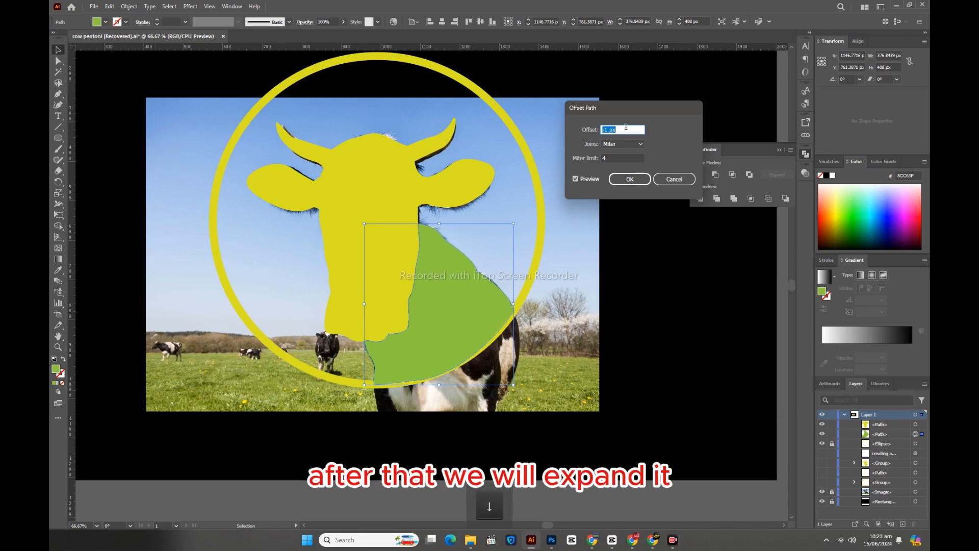
pyautogui.press('Down')
pyautogui.press('Down')
pyautogui.press('Down')
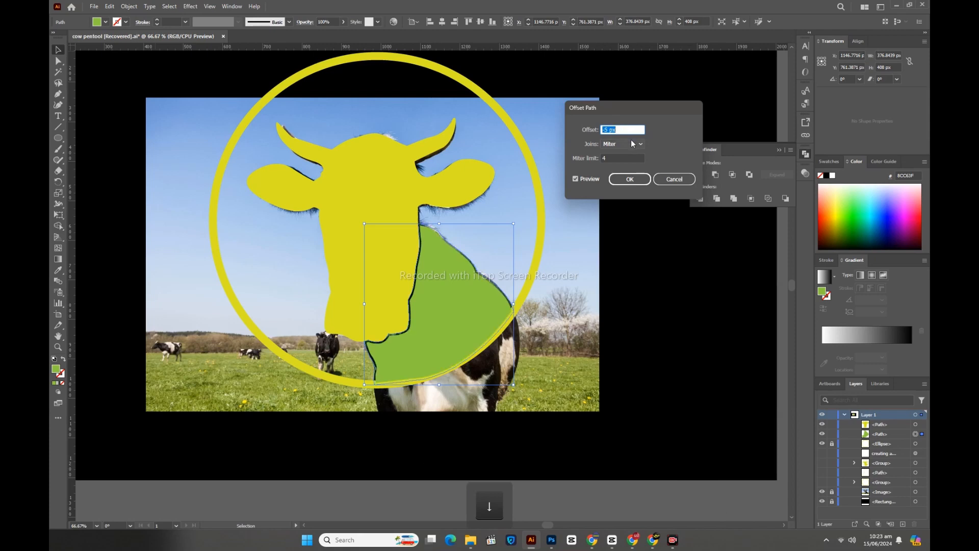
pyautogui.click(637, 180)
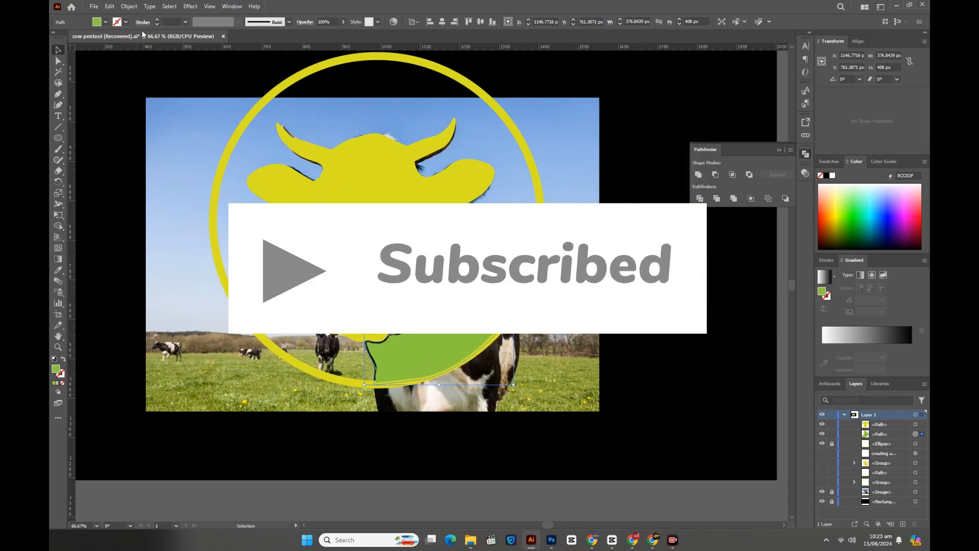
# Expand the body's appearance and match its fill to the yellow head with the Eyedropper.
pyautogui.click(129, 6)
pyautogui.click(170, 141)
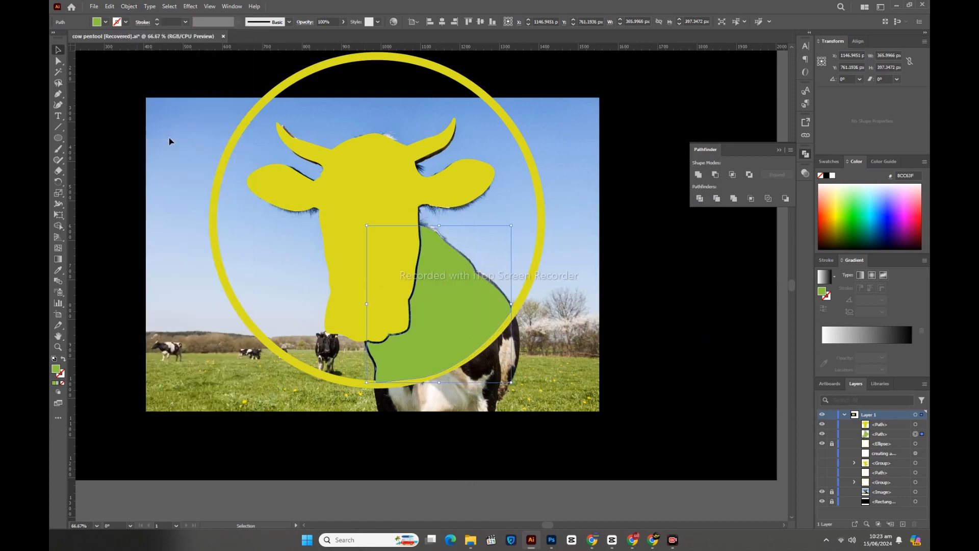
pyautogui.click(58, 270)
pyautogui.click(373, 203)
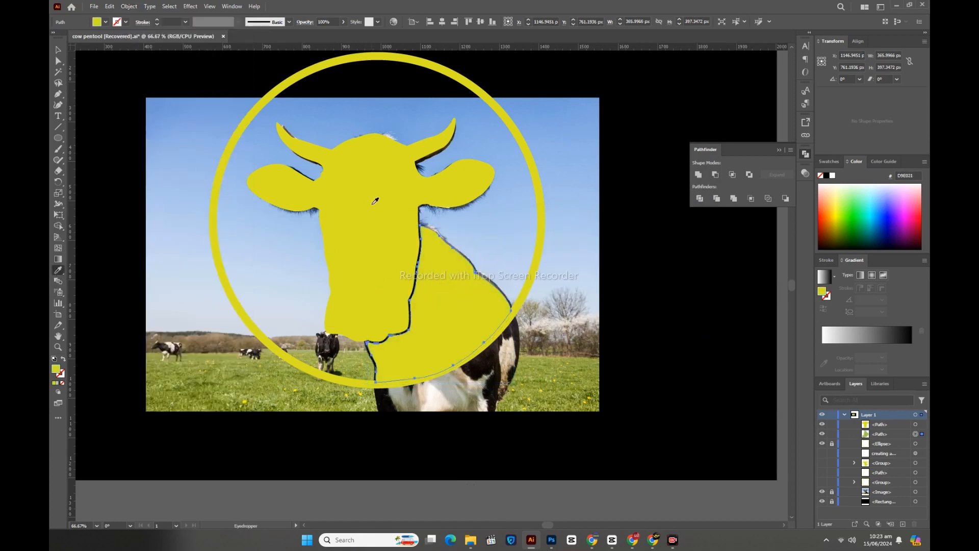
pyautogui.click(55, 52)
pyautogui.click(54, 48)
pyautogui.click(594, 288)
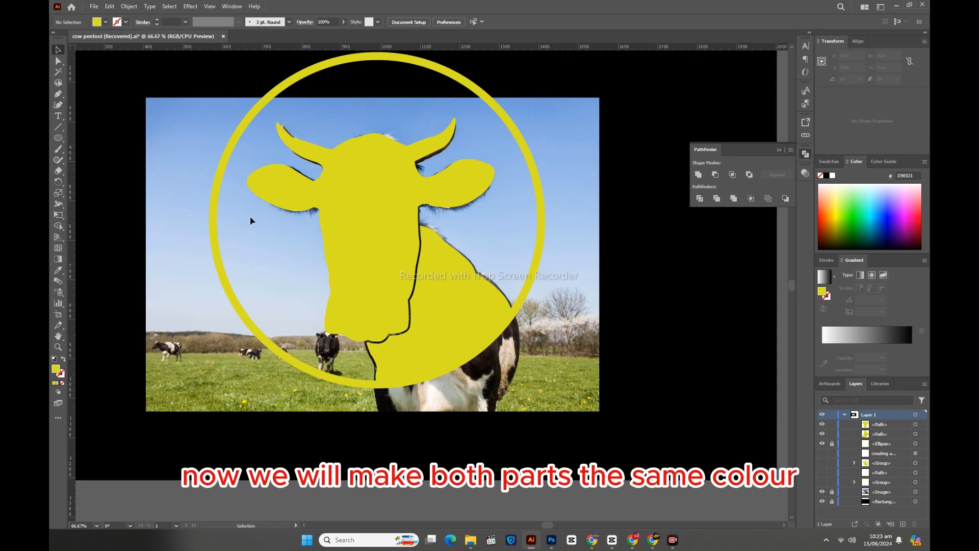
# Group the yellow head and body shapes together and clear the selection.
pyautogui.moveTo(244, 213); pyautogui.dragTo(502, 363)
pyautogui.rightClick(375, 288)
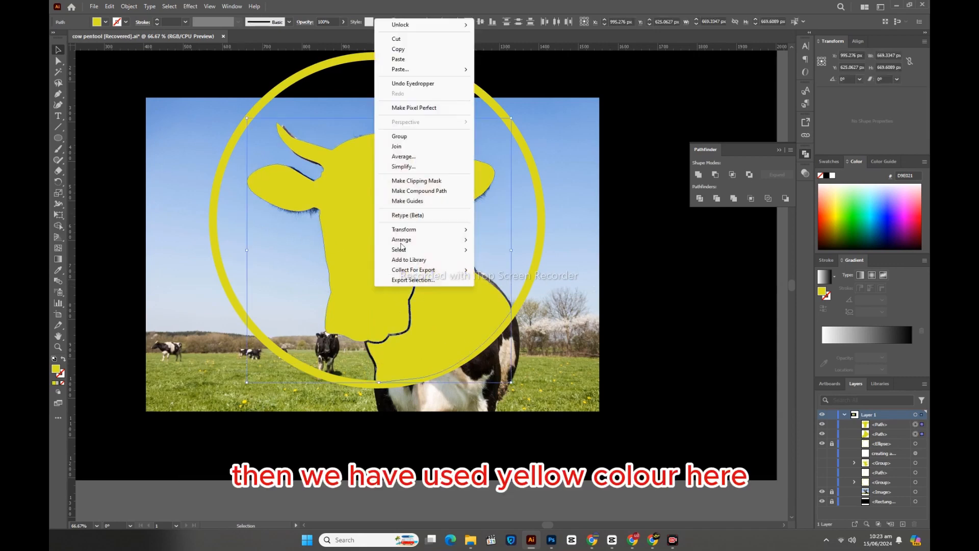
pyautogui.click(403, 137)
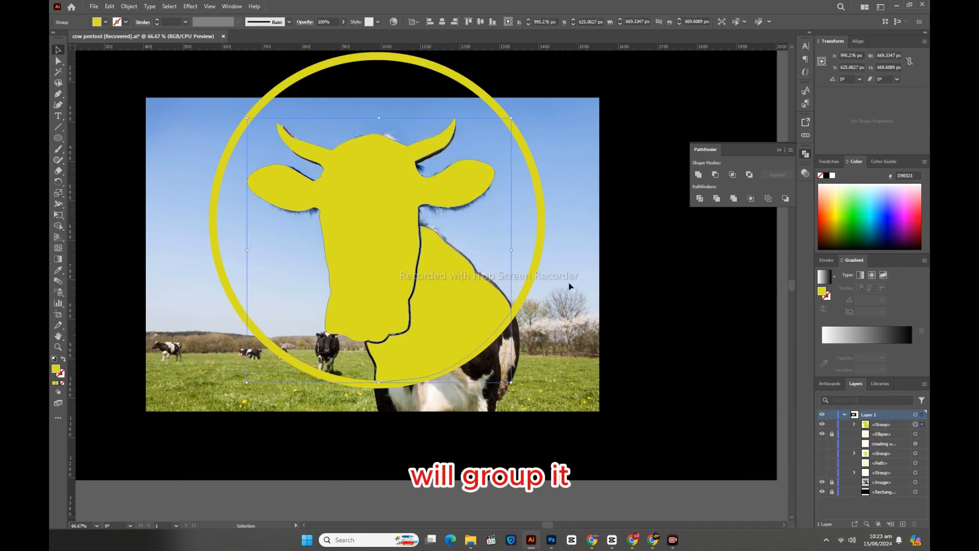
pyautogui.click(590, 301)
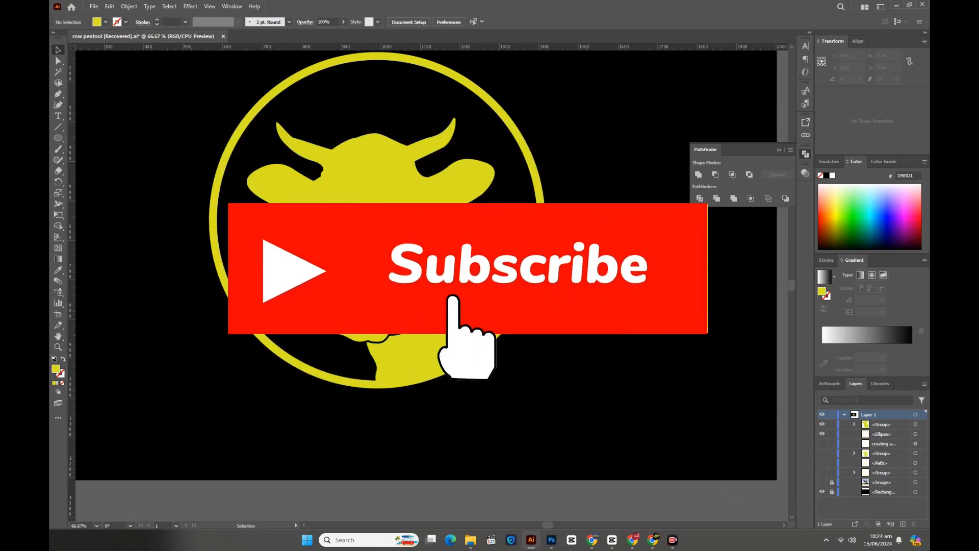
# Group the cow artwork with the surrounding circle.
pyautogui.moveTo(182, 143); pyautogui.dragTo(587, 393)
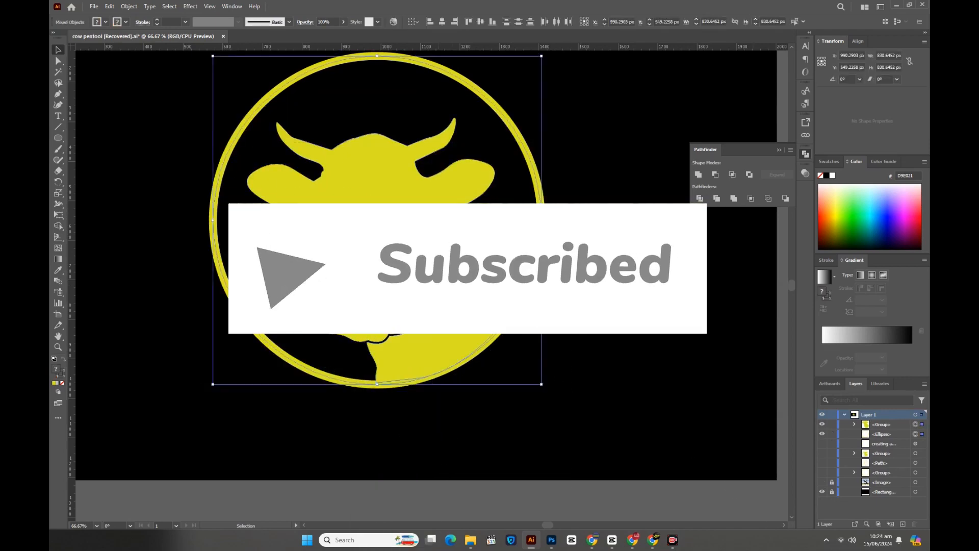
pyautogui.rightClick(438, 333)
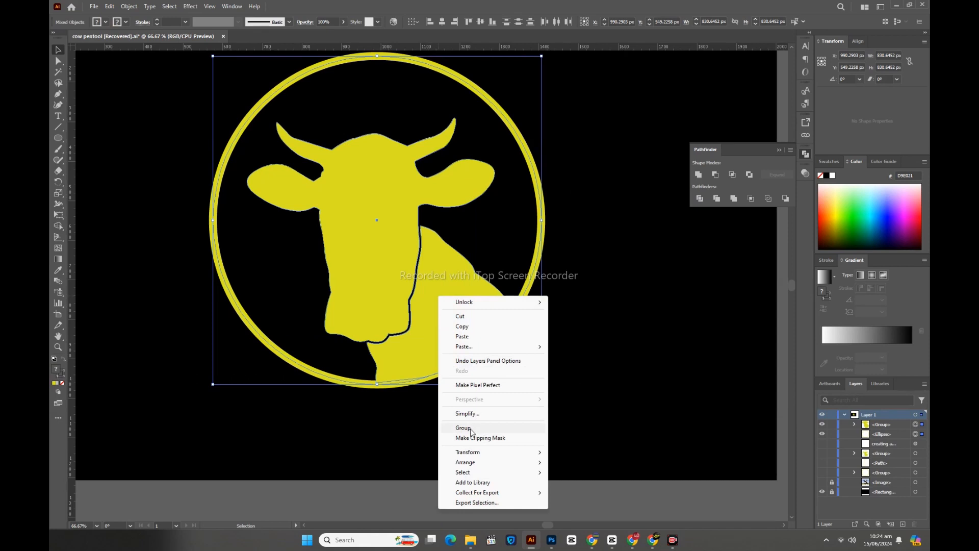
pyautogui.click(470, 429)
pyautogui.scroll(1, 611, 338)
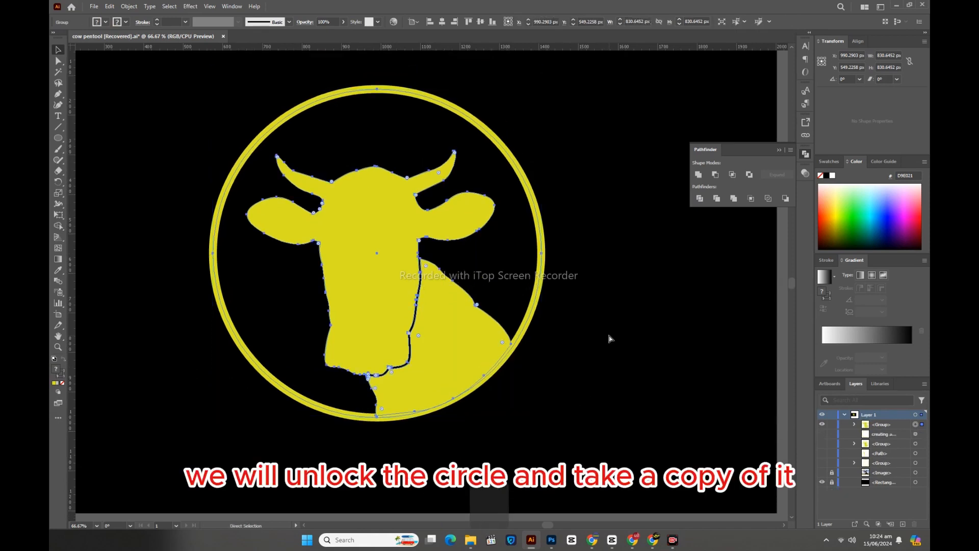
pyautogui.hotkey('ctrl', '-')
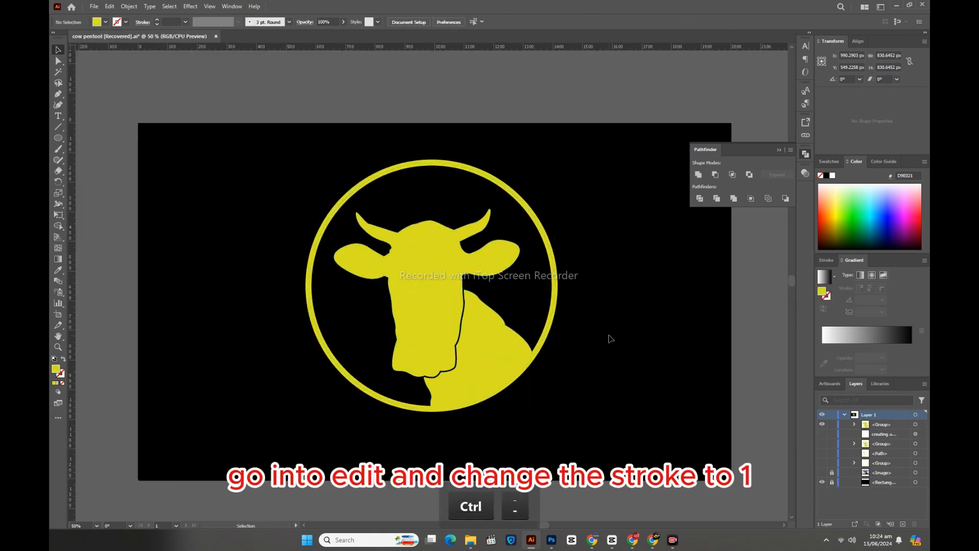
# Ungroup the cow artwork from the surrounding circle.
pyautogui.click(611, 338)
pyautogui.click(549, 255)
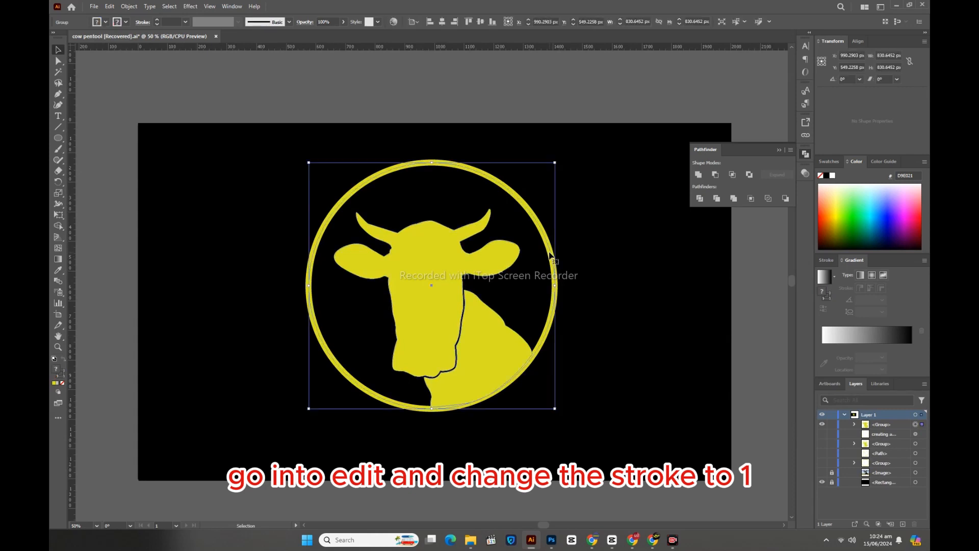
pyautogui.rightClick(549, 255)
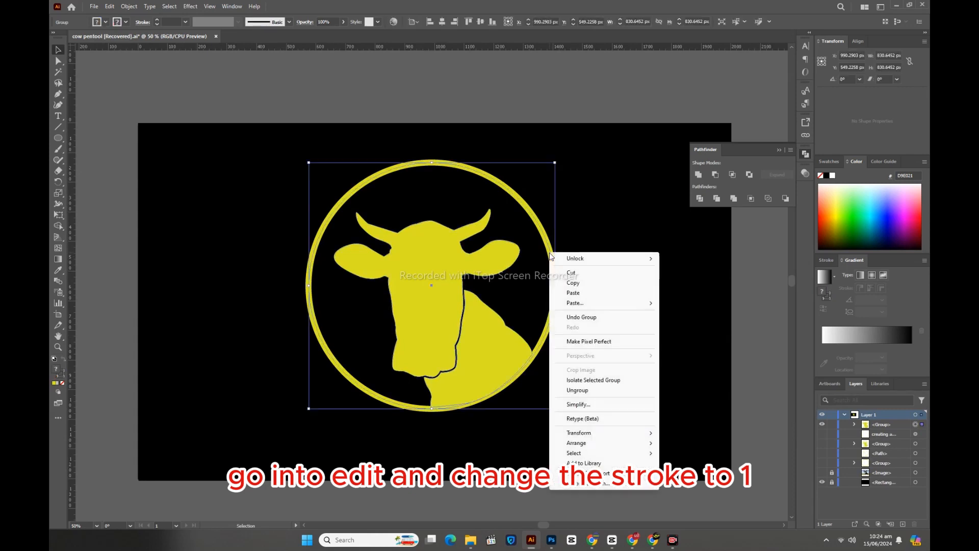
pyautogui.click(576, 390)
pyautogui.click(616, 389)
# Duplicate the yellow circle in front and enlarge the copy from its centre to about 945 px in diameter.
pyautogui.click(555, 308)
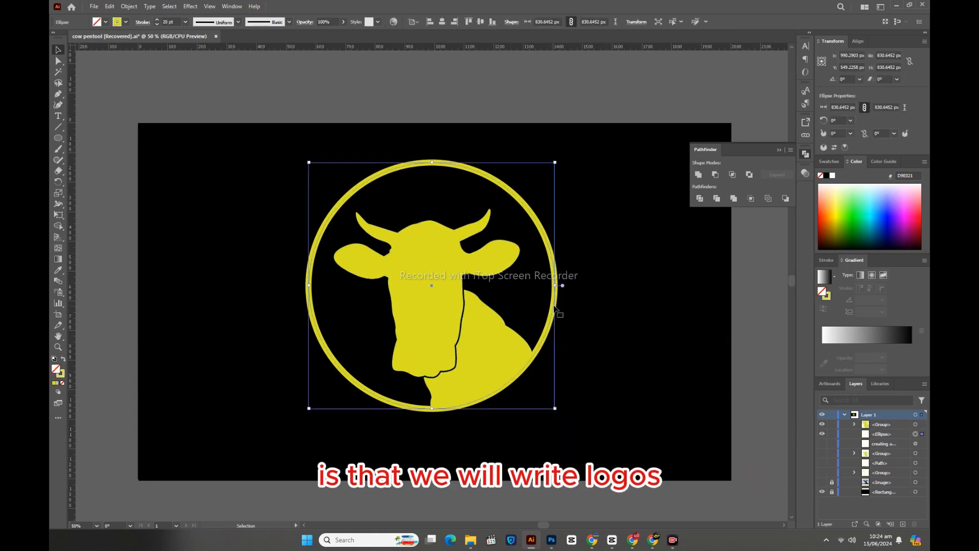
pyautogui.click(109, 6)
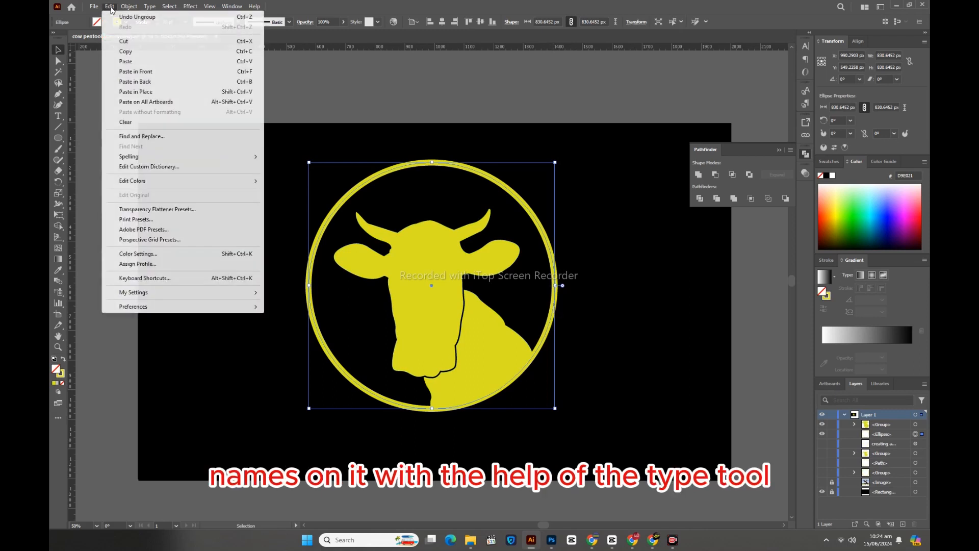
pyautogui.click(126, 52)
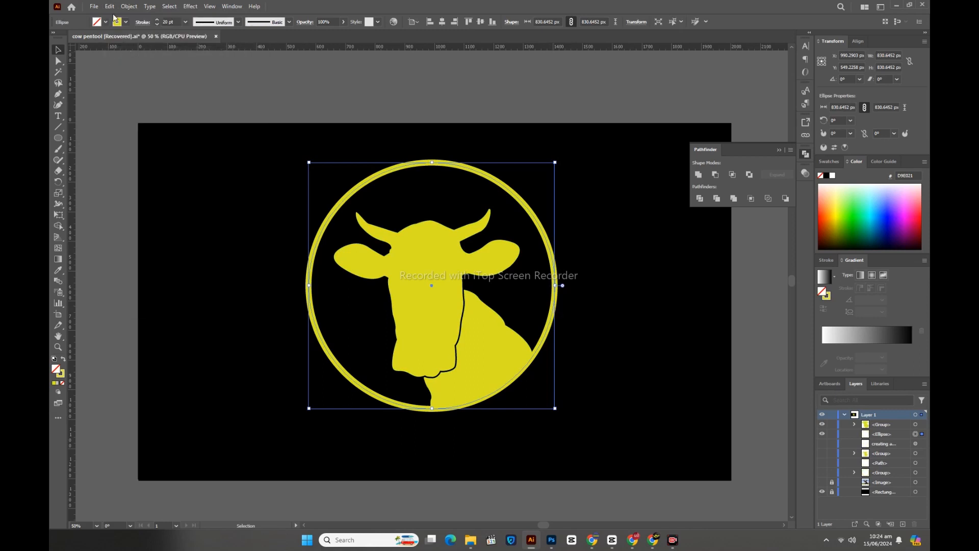
pyautogui.click(109, 6)
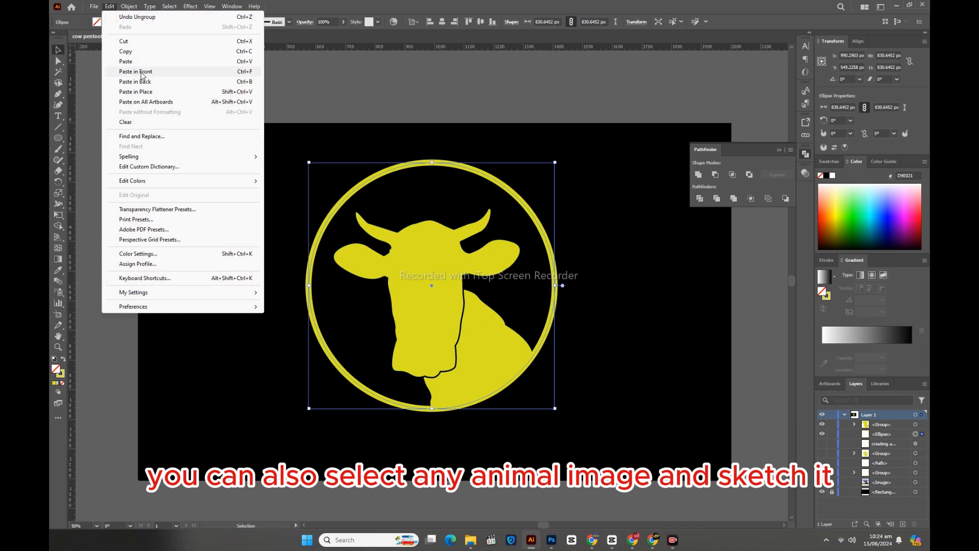
pyautogui.click(135, 72)
pyautogui.moveTo(556, 162); pyautogui.dragTo(572, 146)
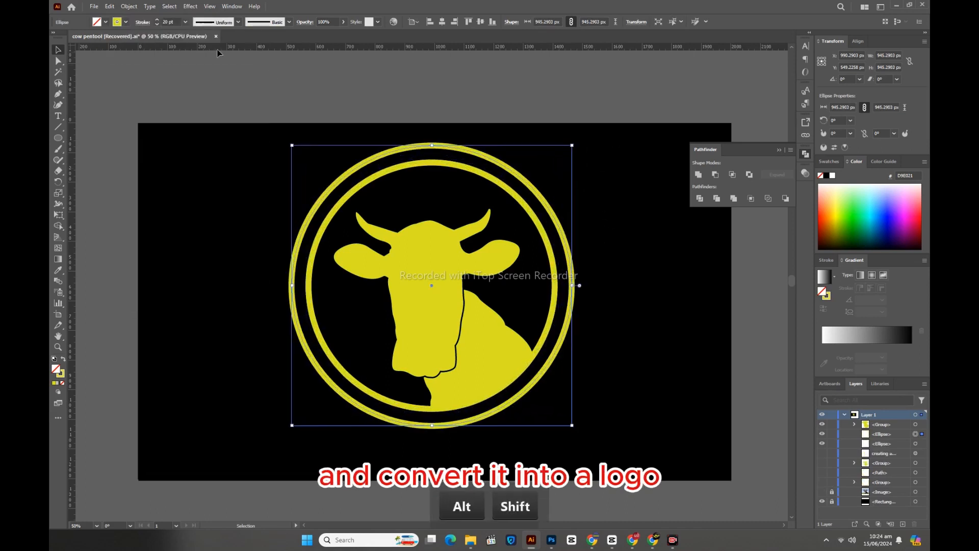
# Reduce the outer circle's stroke weight to 1 pt and clear the selection.
pyautogui.click(156, 25)
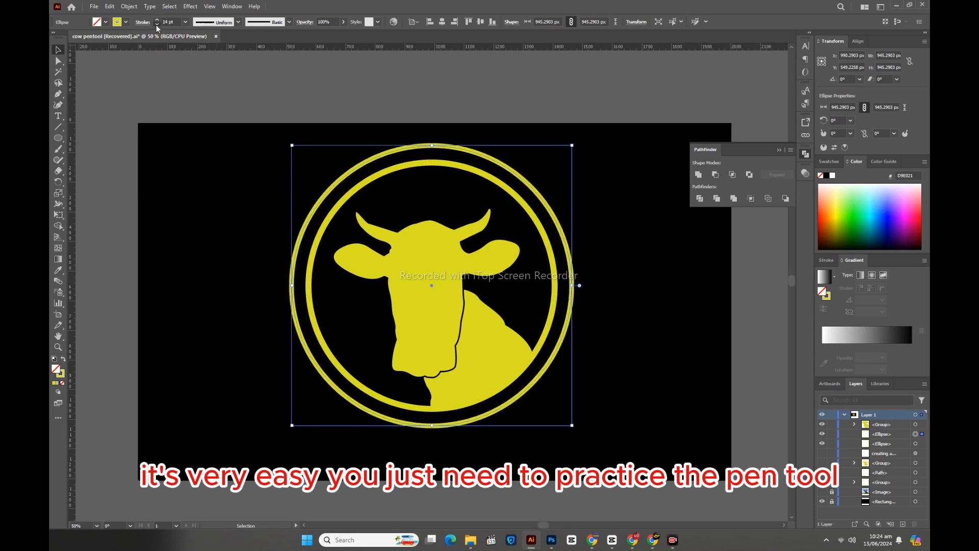
pyautogui.click(156, 26)
pyautogui.click(156, 26)
pyautogui.click(156, 25)
pyautogui.click(156, 25)
pyautogui.click(156, 26)
pyautogui.click(156, 25)
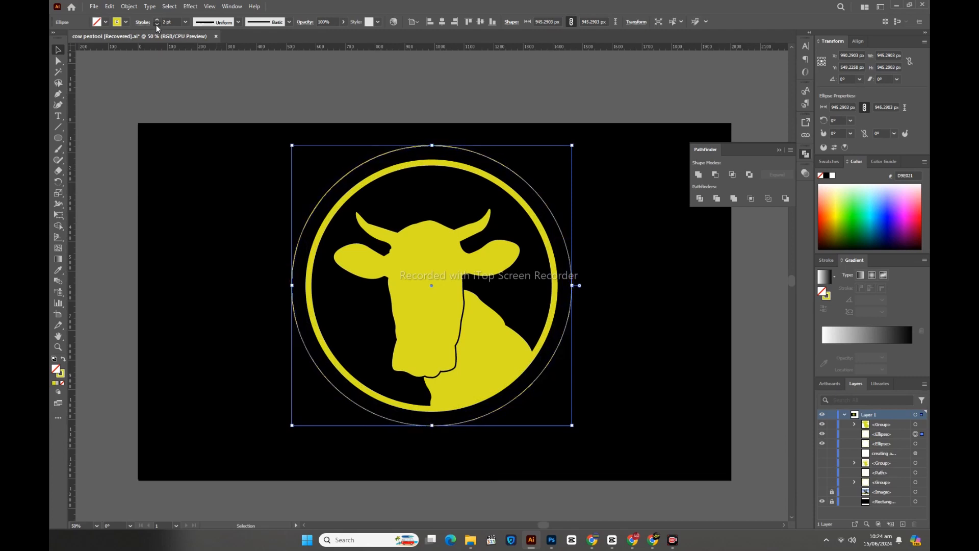
pyautogui.click(156, 26)
pyautogui.click(241, 201)
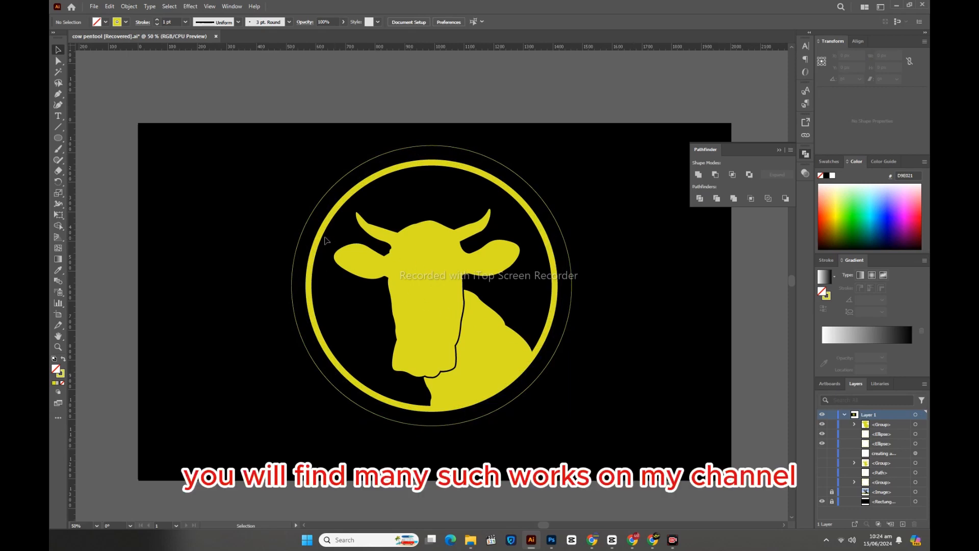
# Group the cow artwork with the thick inner circle and clear the selection.
pyautogui.click(428, 313)
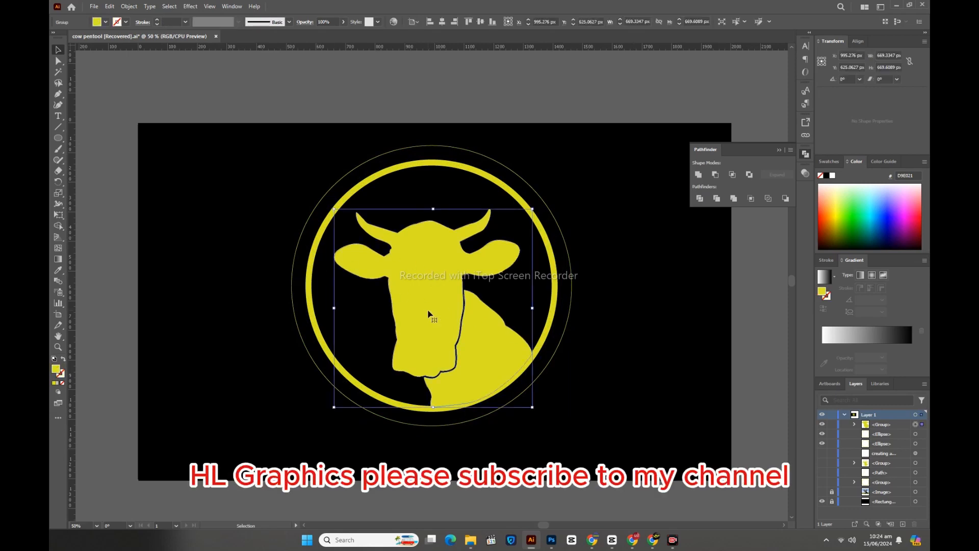
pyautogui.keyDown('shift'); pyautogui.click(310, 253); pyautogui.keyUp('shift')
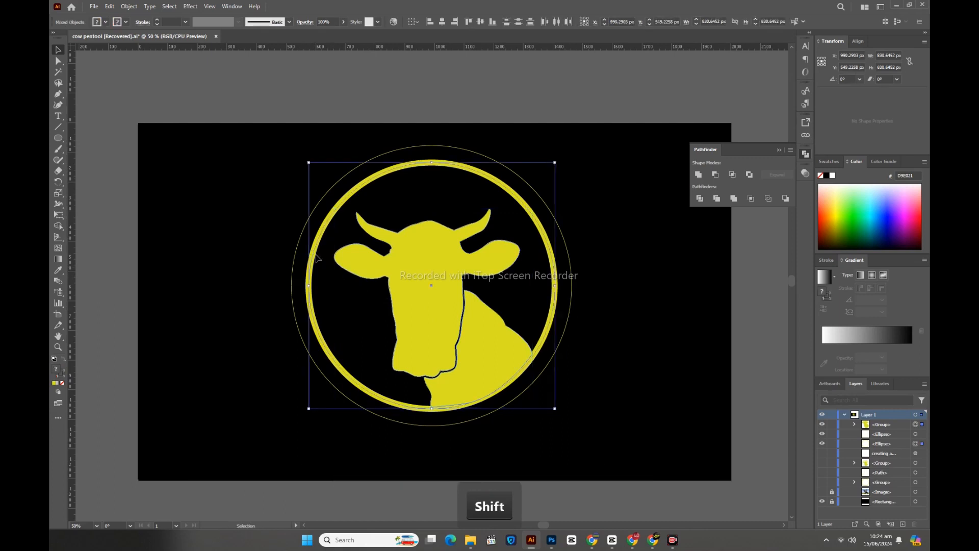
pyautogui.press('ctrl')
pyautogui.hotkey('ctrl', 'g')
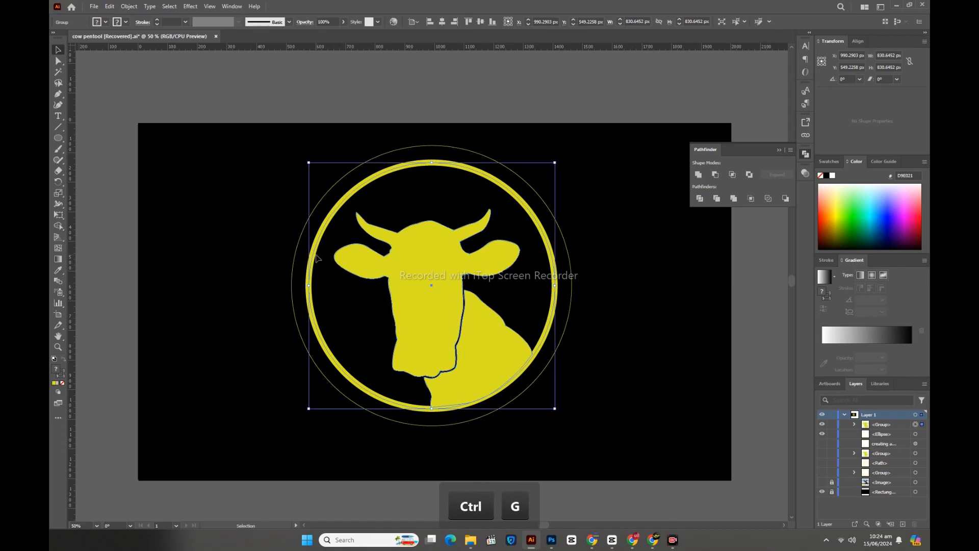
pyautogui.click(630, 374)
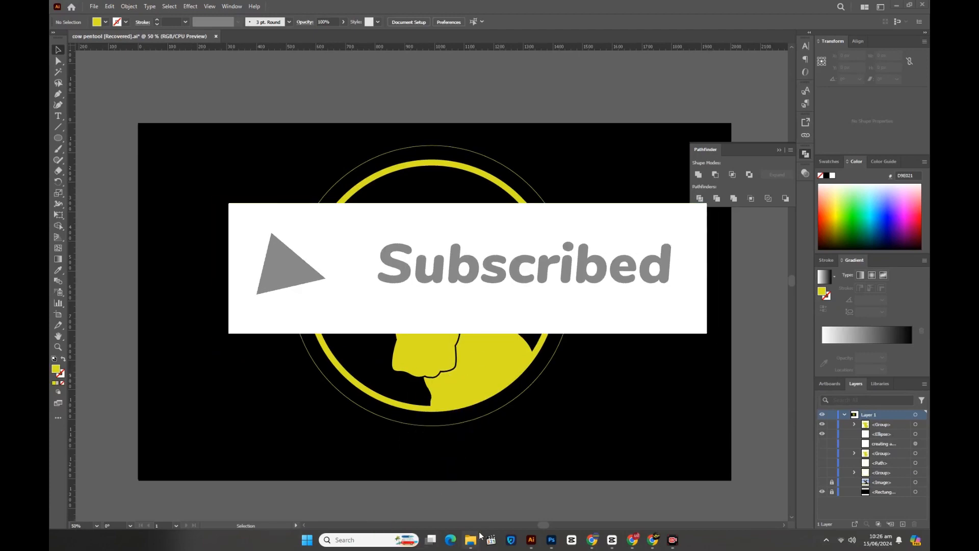
# Switch to Chrome and search Google for "cow small quotes" in a new tab.
pyautogui.click(592, 539)
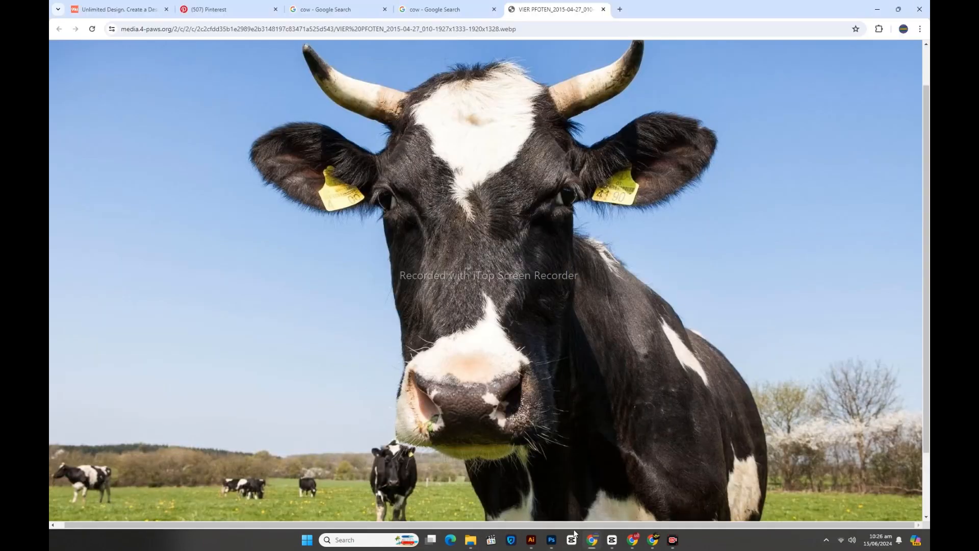
pyautogui.click(620, 9)
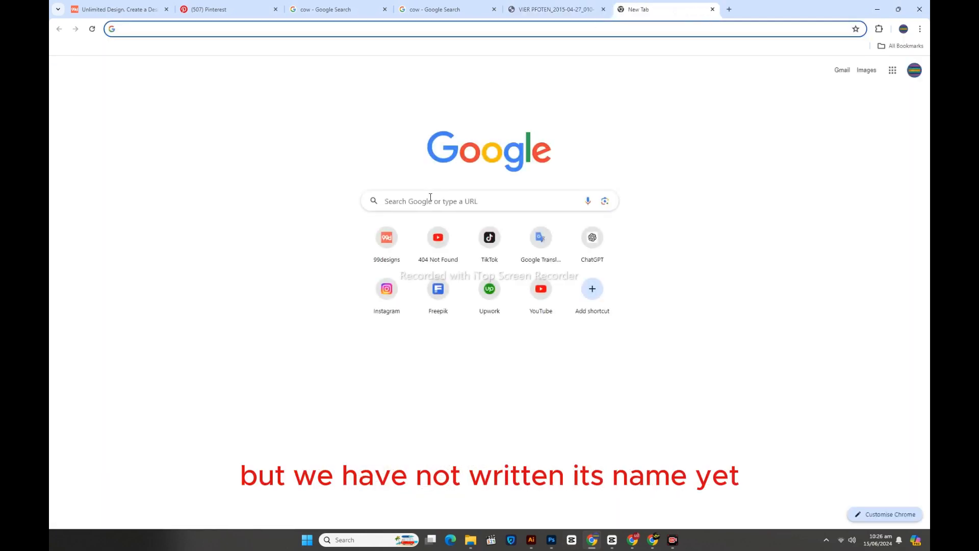
pyautogui.click(432, 202)
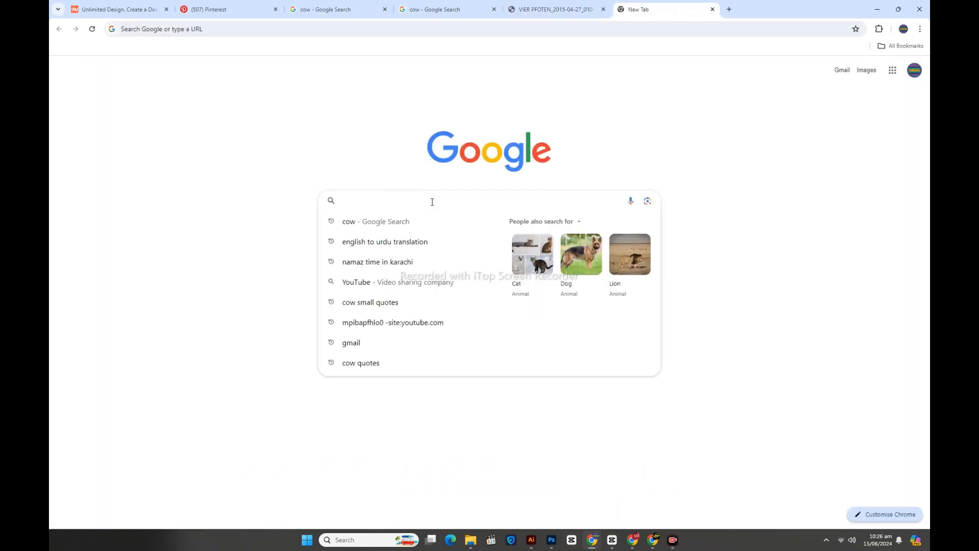
pyautogui.write('cow sm')
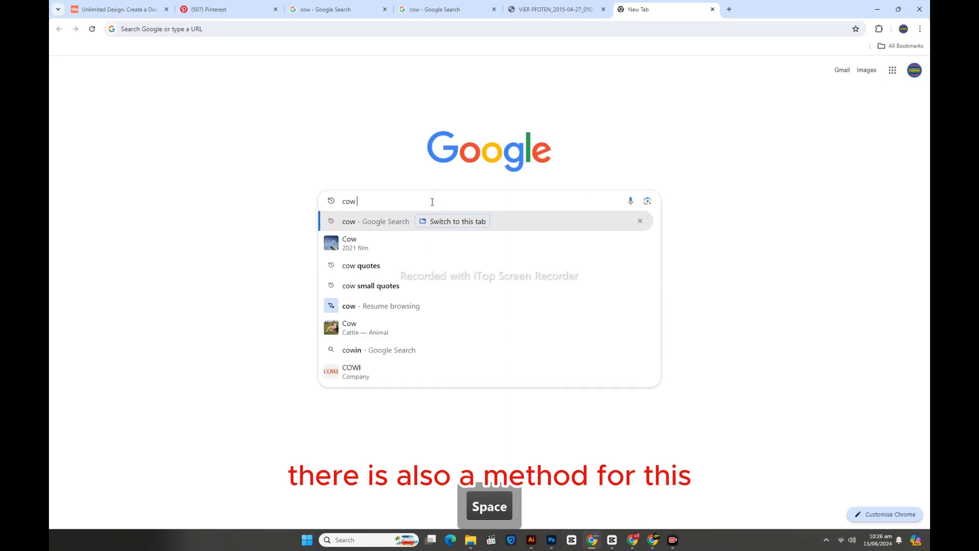
pyautogui.write('all')
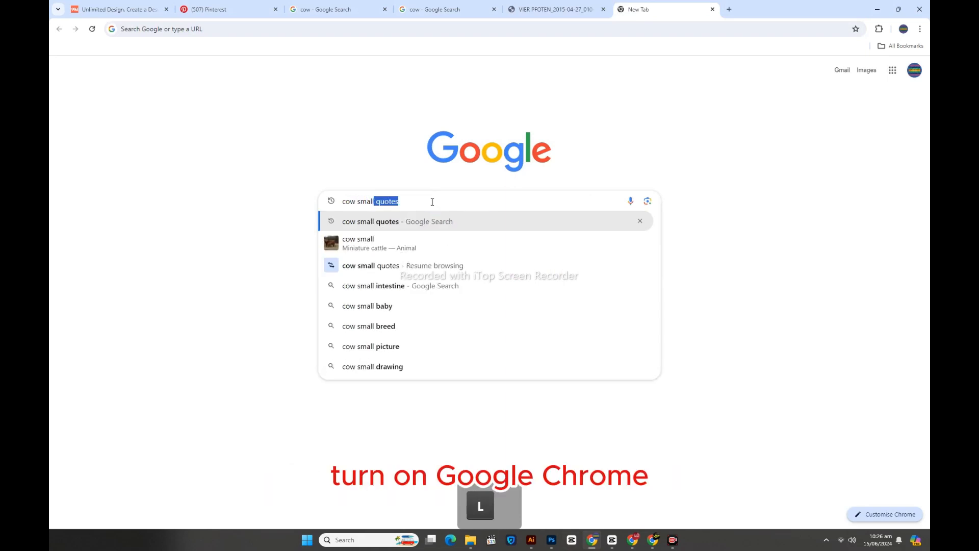
pyautogui.click(403, 224)
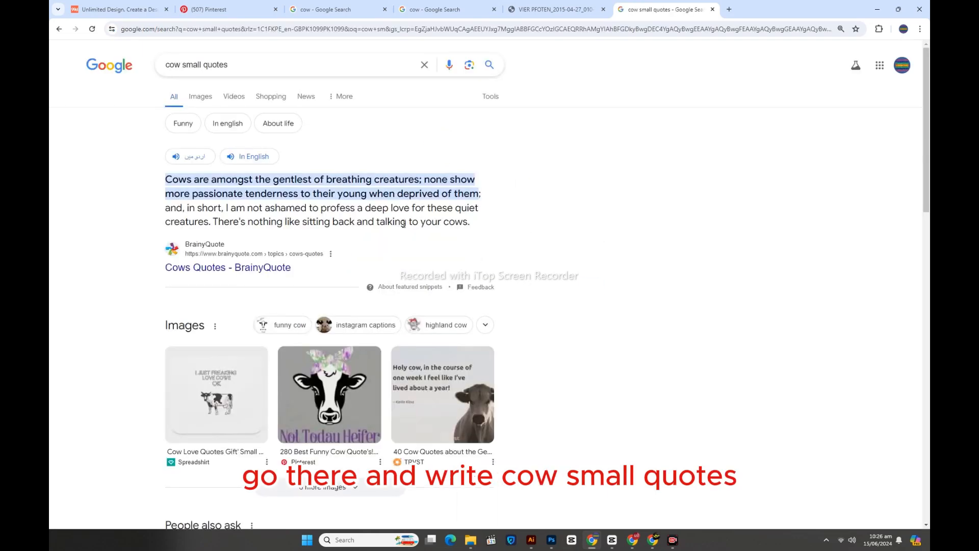
# Open the Pinterest cow quotes result and copy the image of the "Keep Calm and Love Cows" pin.
pyautogui.scroll(-6, 306, 306)
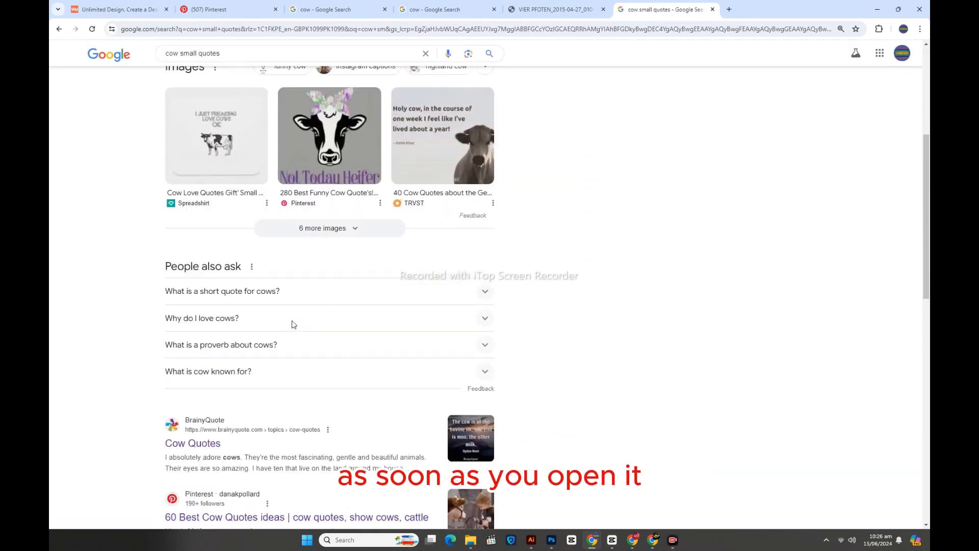
pyautogui.scroll(-3, 293, 326)
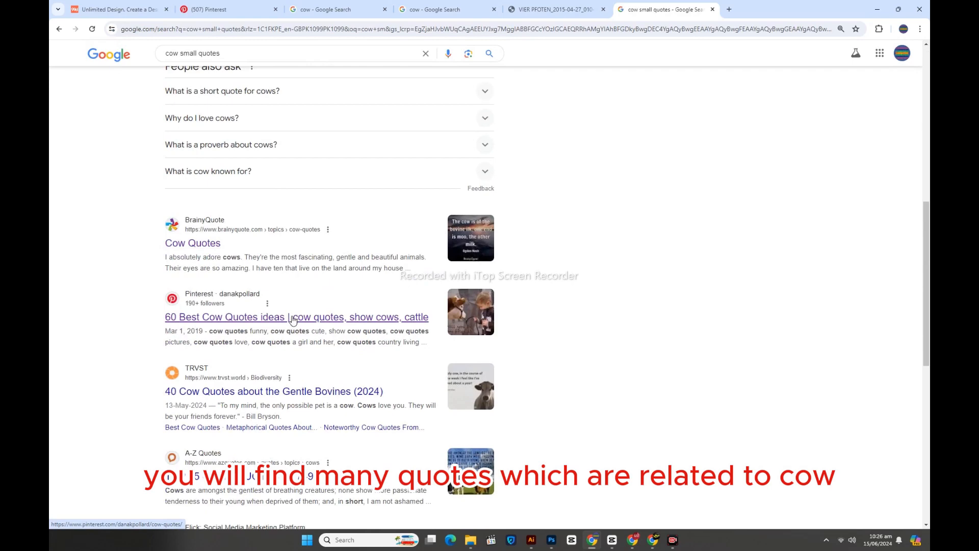
pyautogui.click(293, 320)
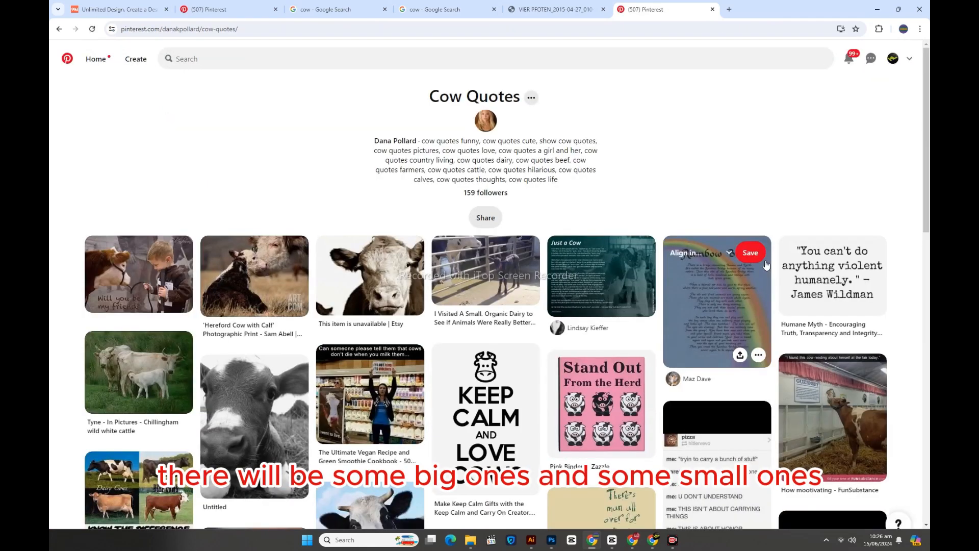
pyautogui.scroll(-3, 766, 265)
pyautogui.click(495, 304)
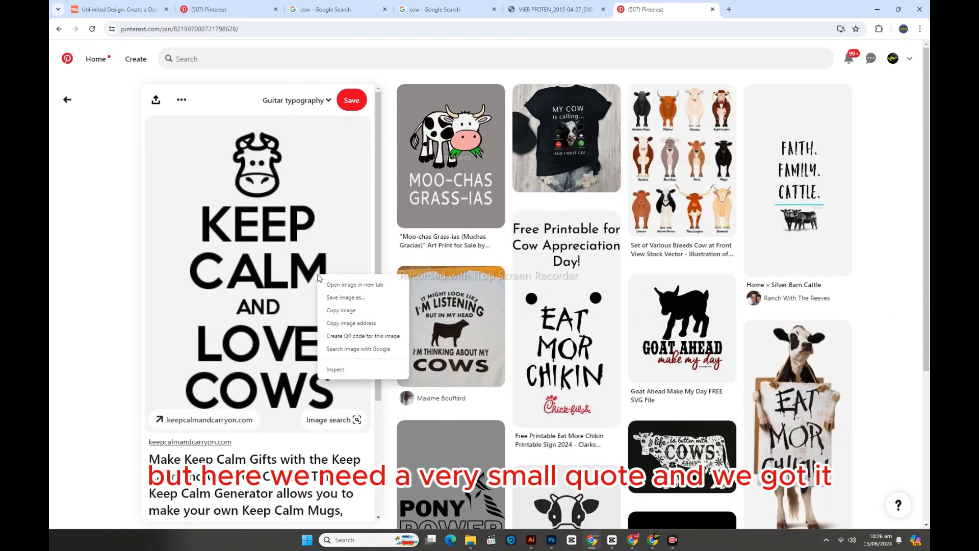
pyautogui.rightClick(318, 277)
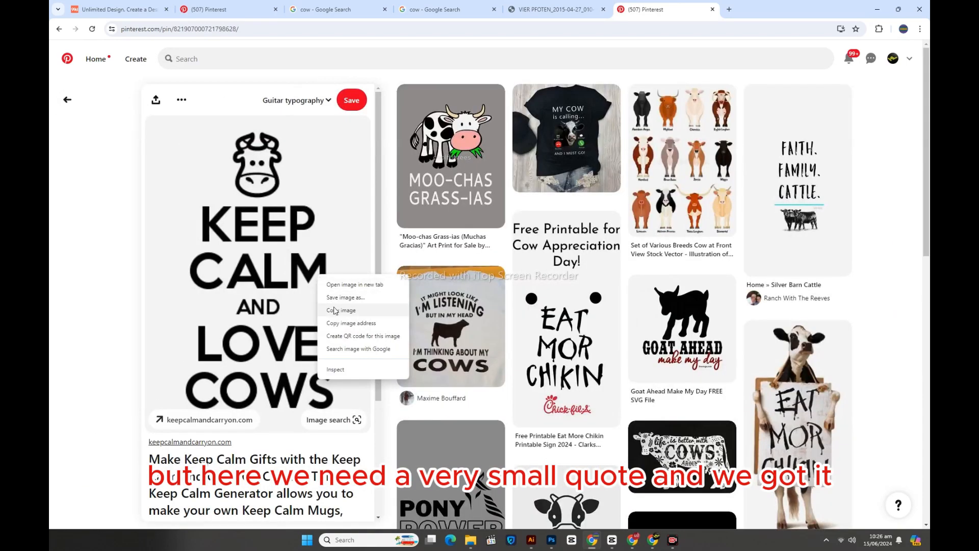
pyautogui.click(334, 310)
# Switch to Illustrator, paste the copied quote image and place it in the upper-left corner of the artboard.
pyautogui.moveTo(632, 545)
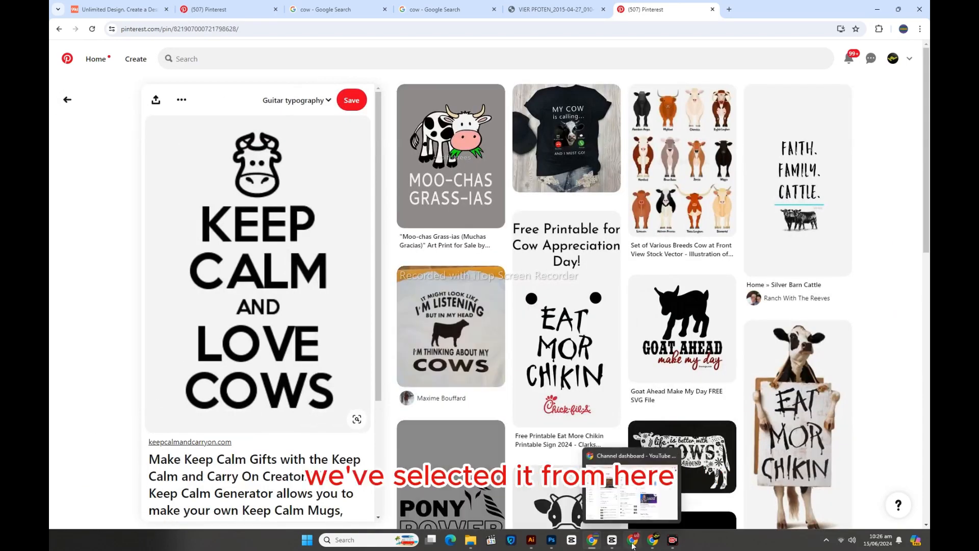
pyautogui.click(531, 540)
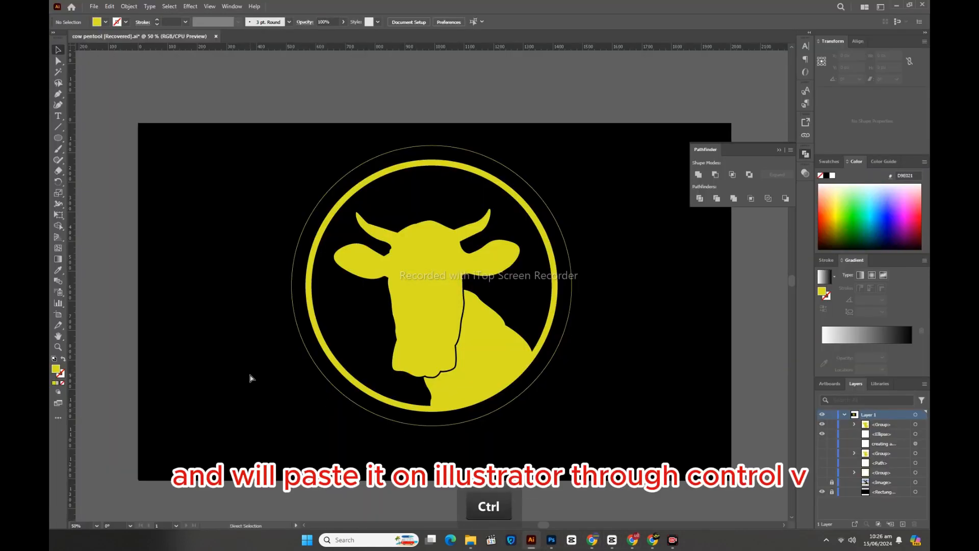
pyautogui.hotkey('ctrl', 'v')
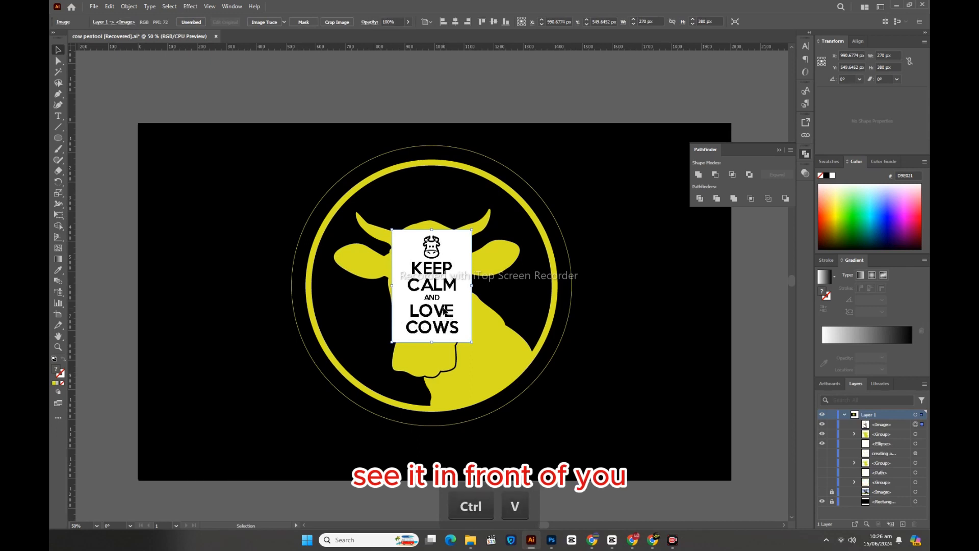
pyautogui.moveTo(443, 312); pyautogui.dragTo(195, 209)
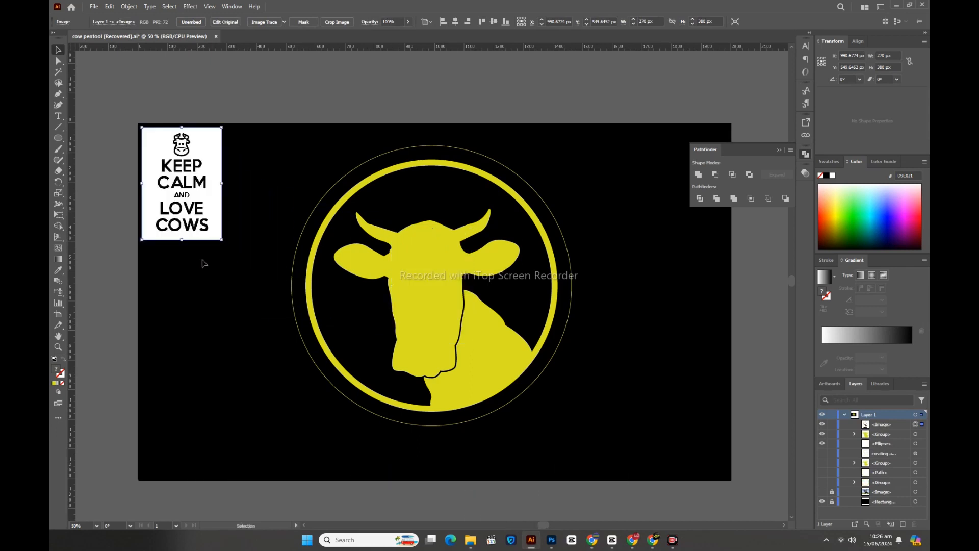
pyautogui.click(210, 291)
# Turn the thin outer circle into a type path starting at its leftmost point and remove the placeholder text.
pyautogui.moveTo(297, 254); pyautogui.dragTo(298, 255)
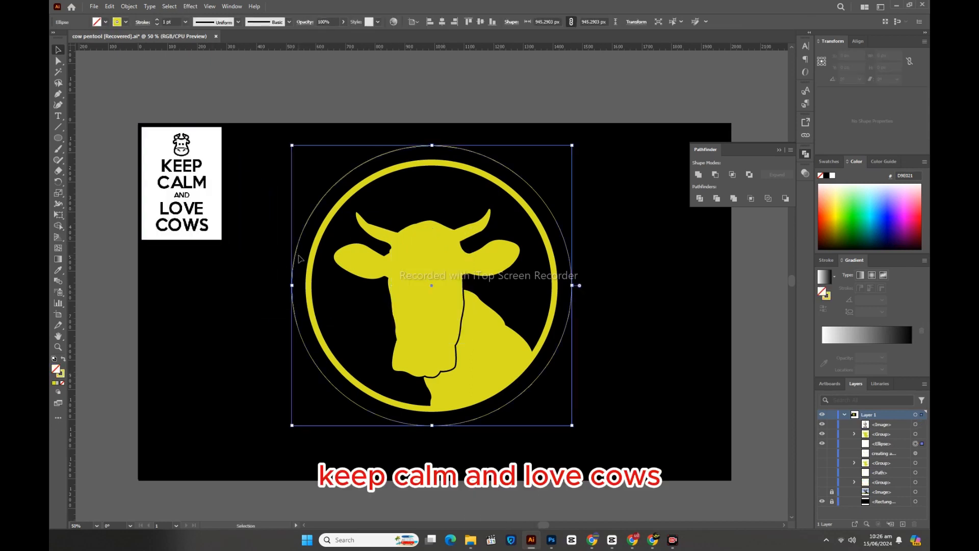
pyautogui.click(58, 116)
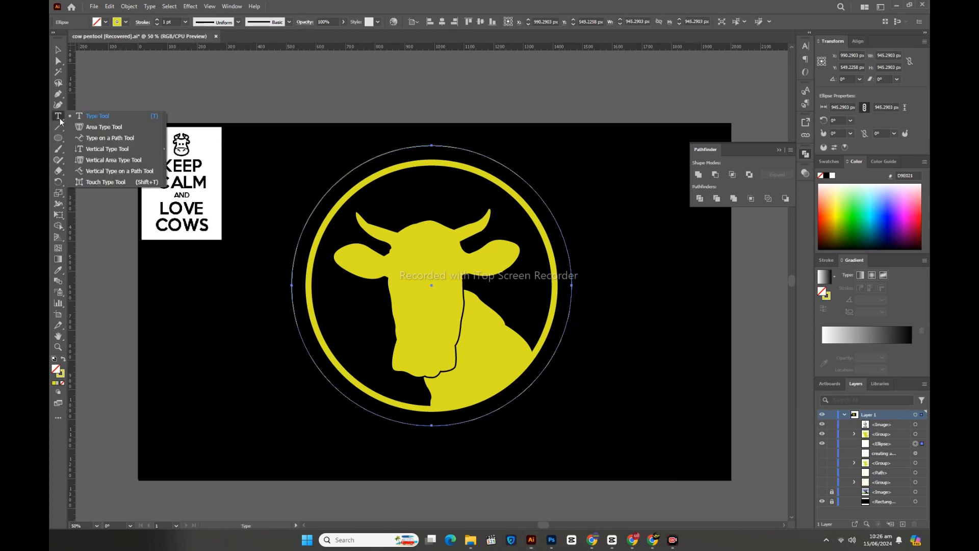
pyautogui.click(99, 139)
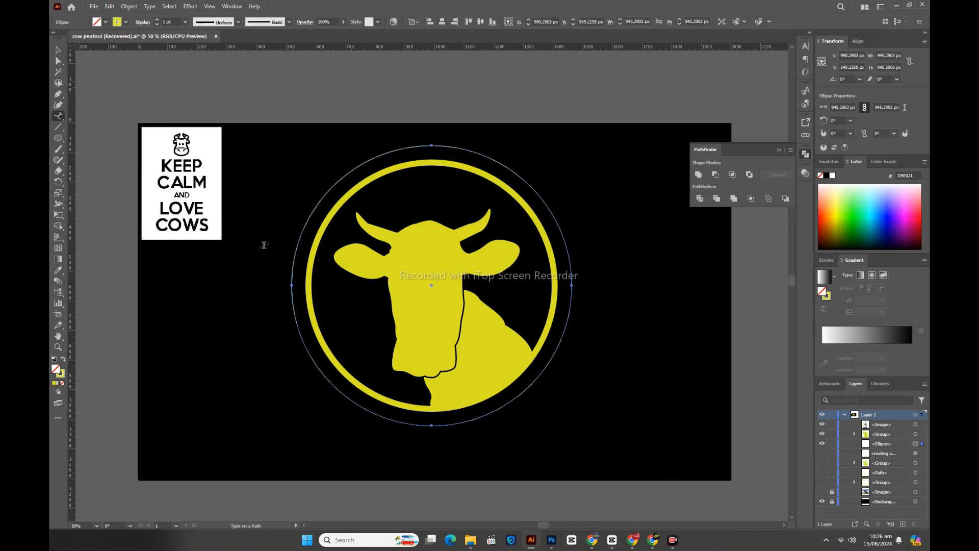
pyautogui.click(291, 286)
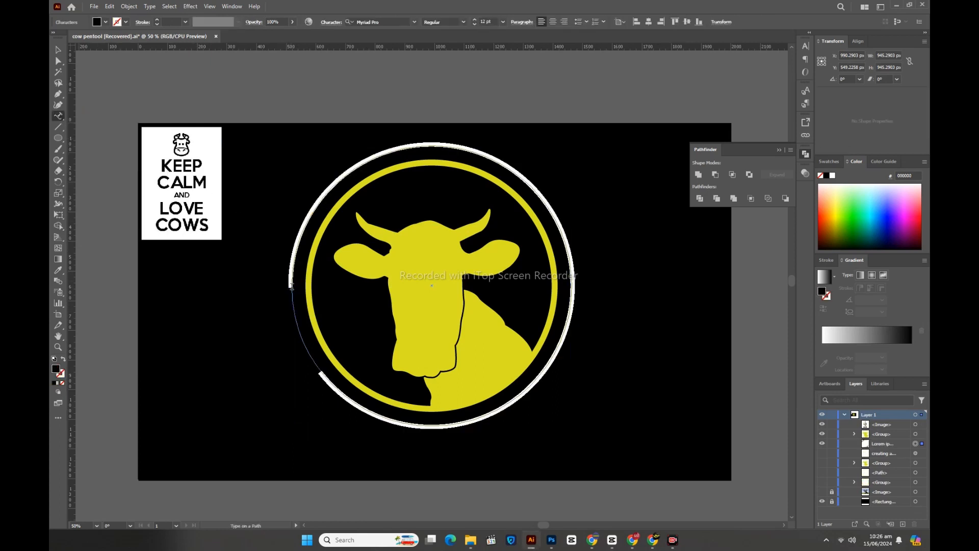
pyautogui.press('BackSpace')
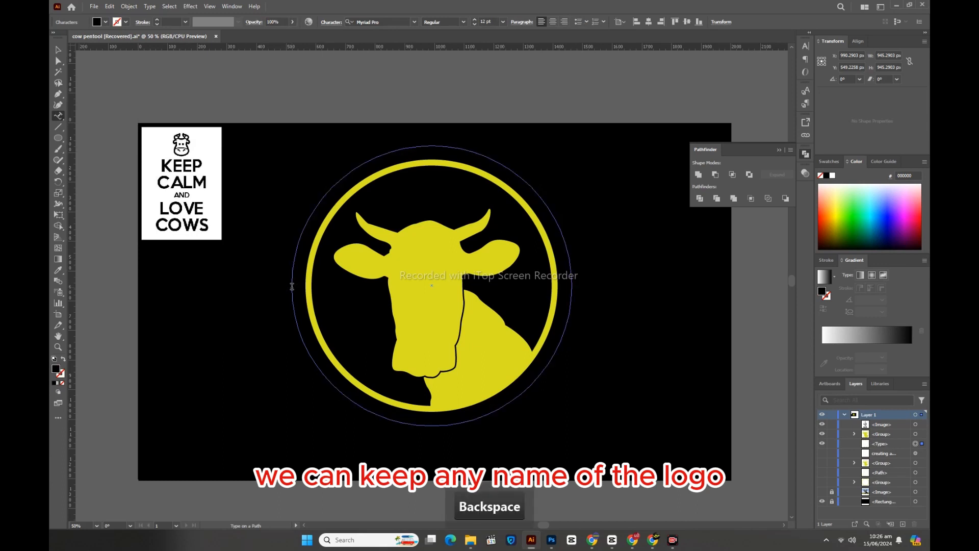
# Enter the text "keep calm and love cows" along the outer circle and finish text editing.
pyautogui.write('k')
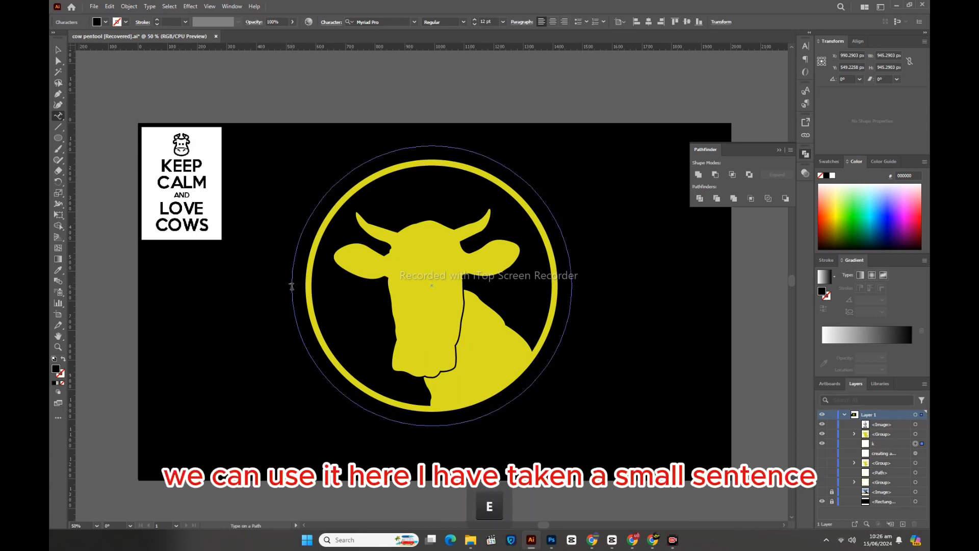
pyautogui.write(' c')
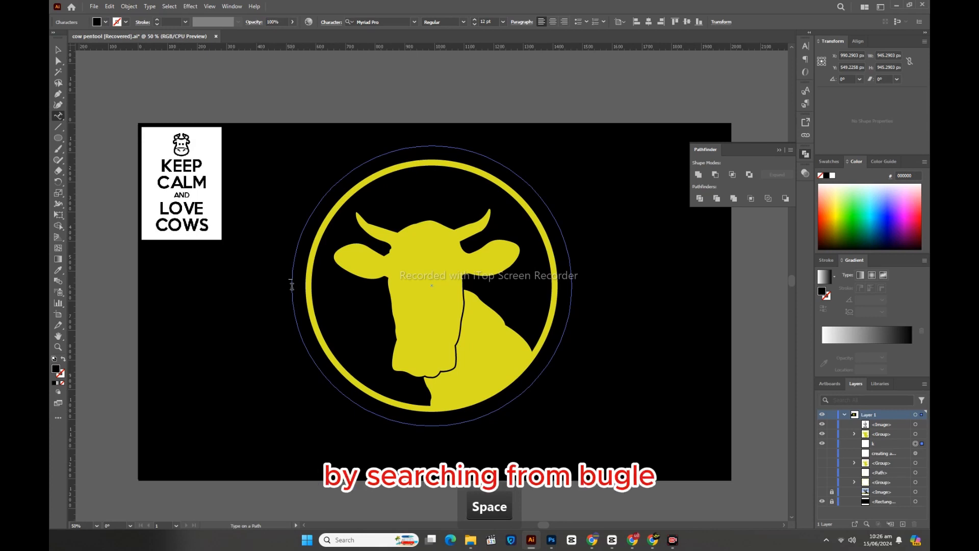
pyautogui.write('l')
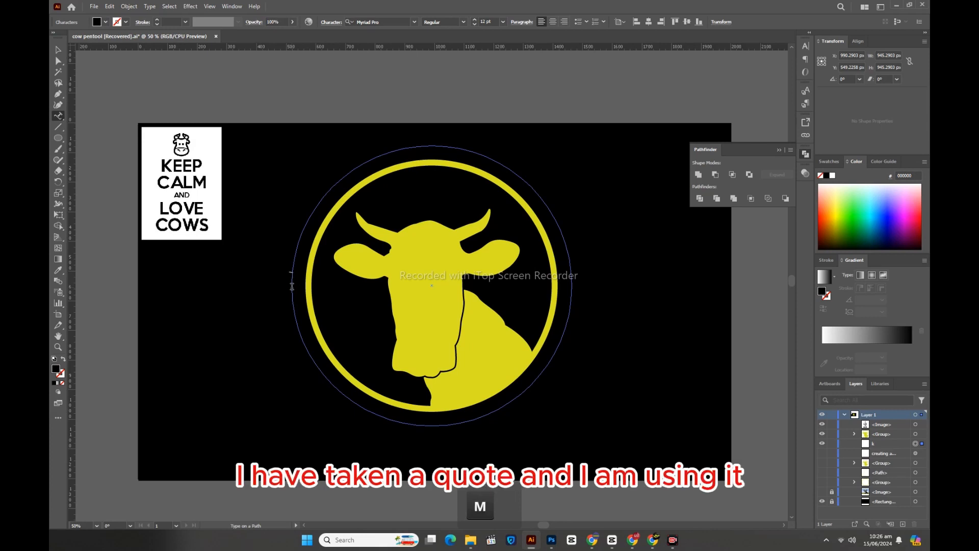
pyautogui.write(' n')
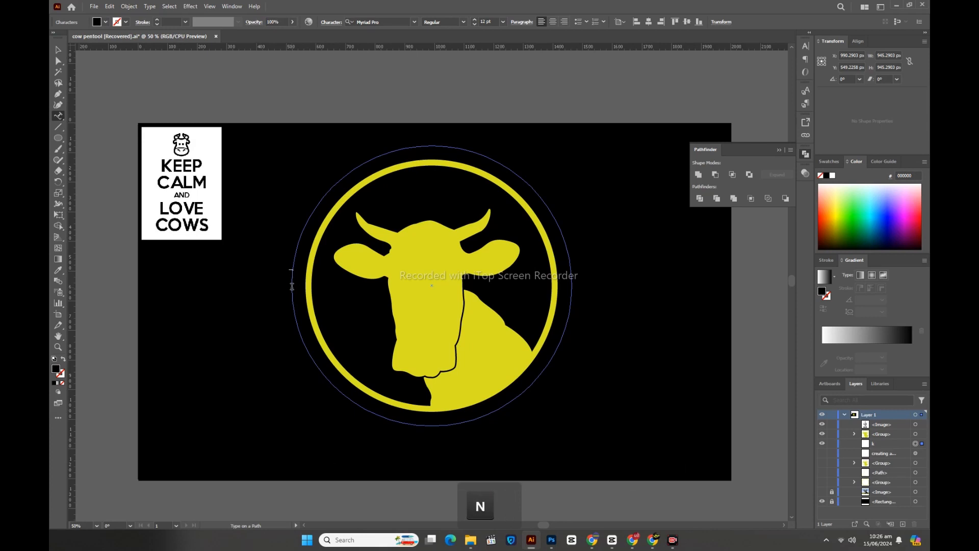
pyautogui.write(' l')
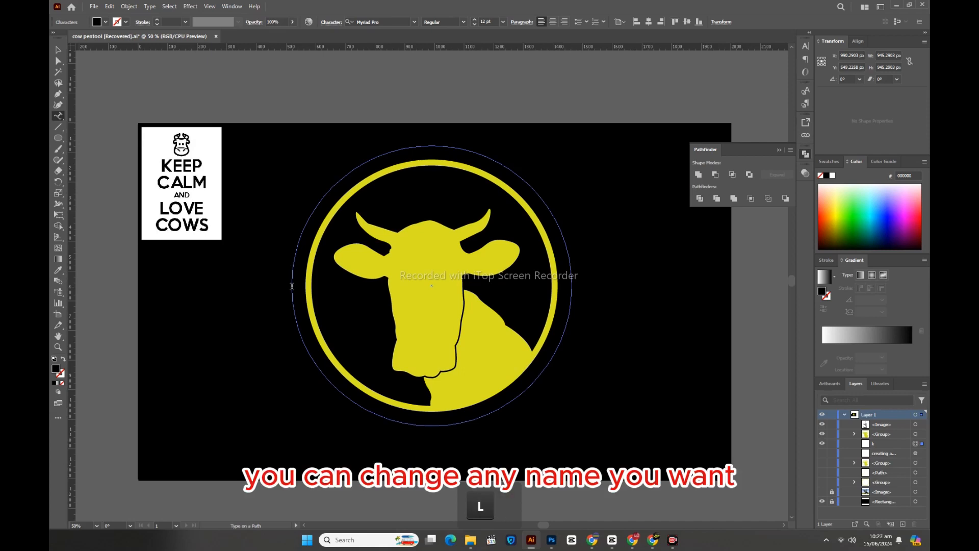
pyautogui.write('e ')
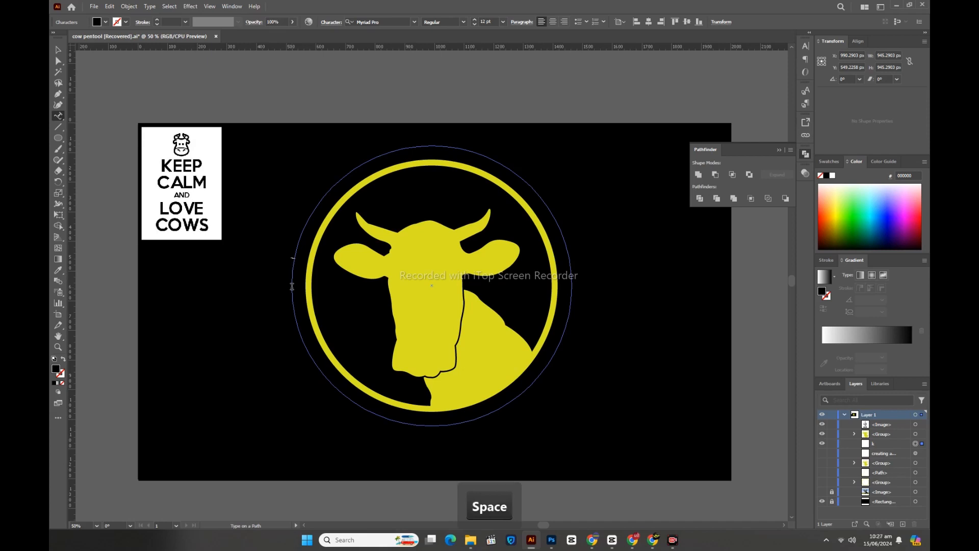
pyautogui.write('o')
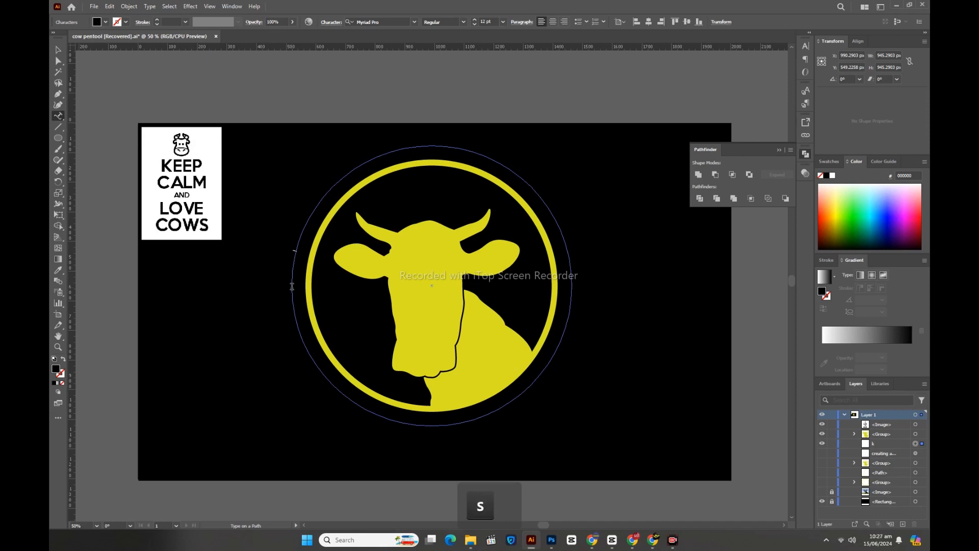
pyautogui.click(58, 50)
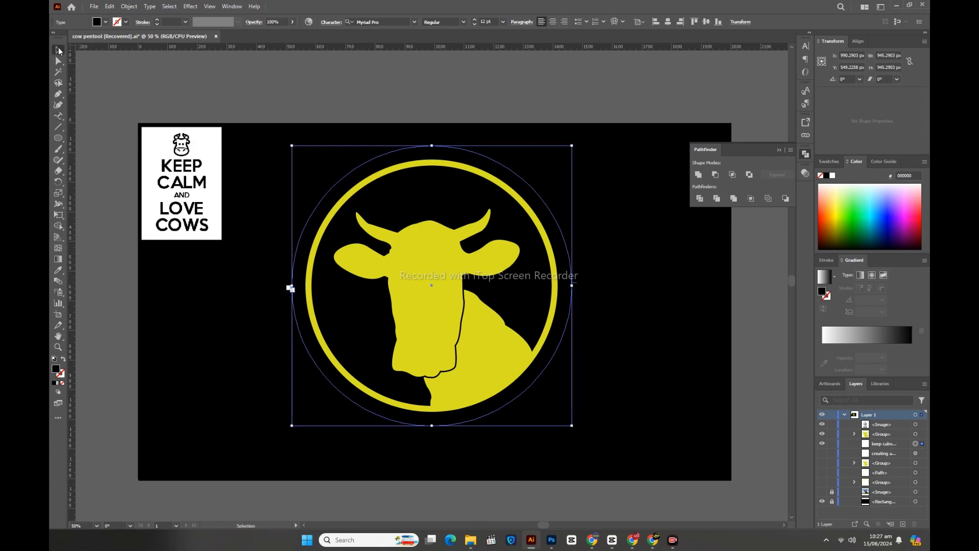
# Fill the circular text with white and increase its font size to 120 pt.
pyautogui.click(104, 23)
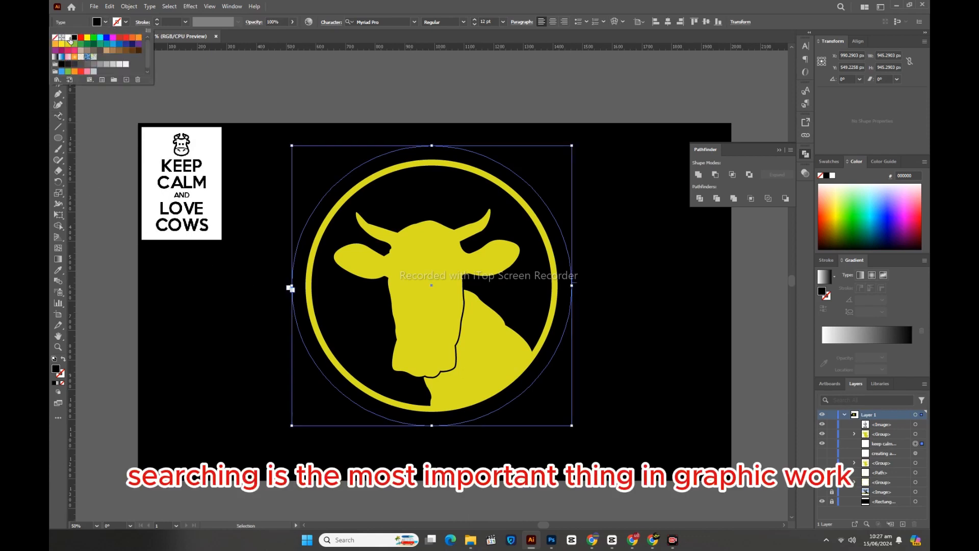
pyautogui.click(68, 38)
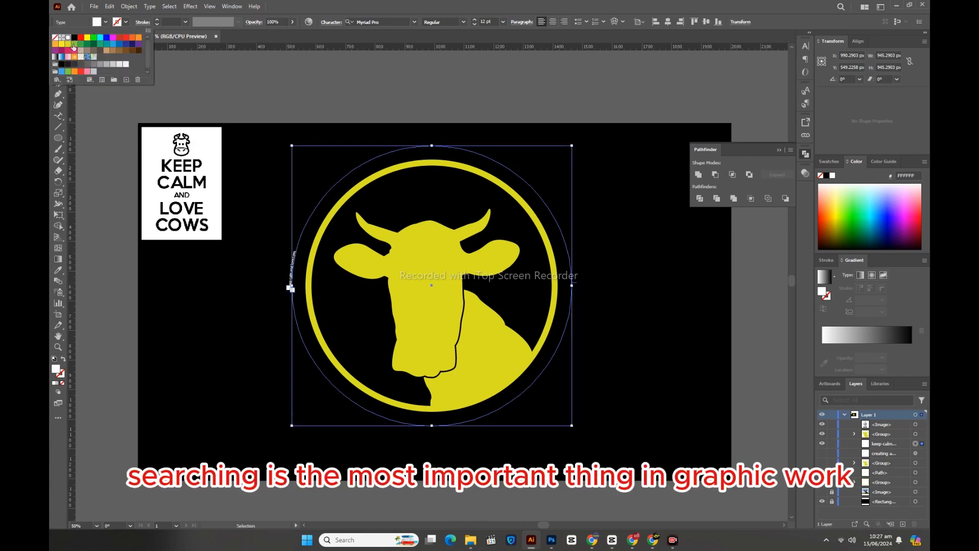
pyautogui.click(332, 21)
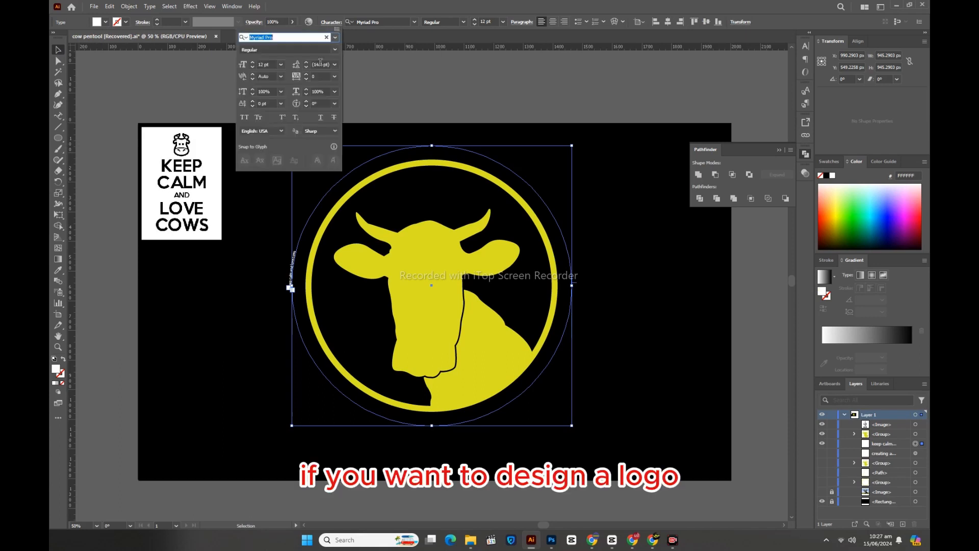
pyautogui.keyDown('shift'); pyautogui.click(252, 62); pyautogui.keyUp('shift')
pyautogui.keyDown('shift'); pyautogui.click(252, 62); pyautogui.keyUp('shift')
pyautogui.keyDown('shift'); pyautogui.click(252, 62); pyautogui.keyUp('shift')
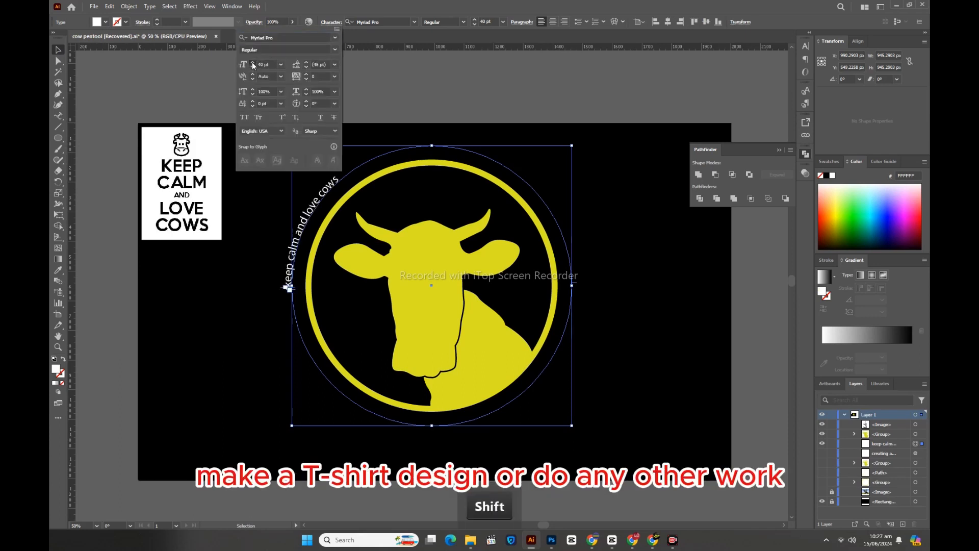
pyautogui.keyDown('shift'); pyautogui.click(252, 62); pyautogui.keyUp('shift')
pyautogui.keyDown('shift'); pyautogui.click(251, 62); pyautogui.keyUp('shift')
pyautogui.keyDown('shift'); pyautogui.click(252, 62); pyautogui.keyUp('shift')
pyautogui.keyDown('shift'); pyautogui.click(252, 62); pyautogui.keyUp('shift')
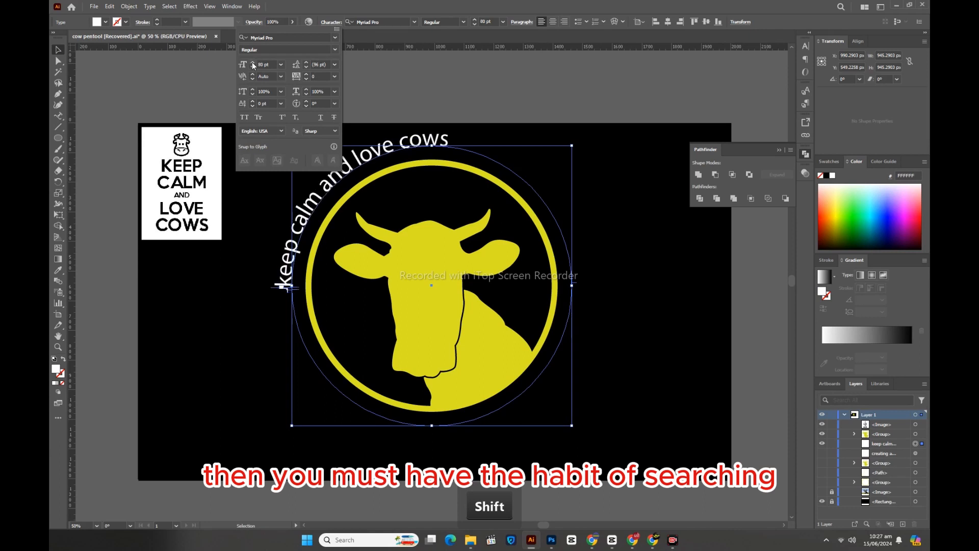
pyautogui.keyDown('shift'); pyautogui.click(252, 63); pyautogui.keyUp('shift')
pyautogui.keyDown('shift'); pyautogui.click(252, 62); pyautogui.keyUp('shift')
pyautogui.keyDown('shift'); pyautogui.click(252, 63); pyautogui.keyUp('shift')
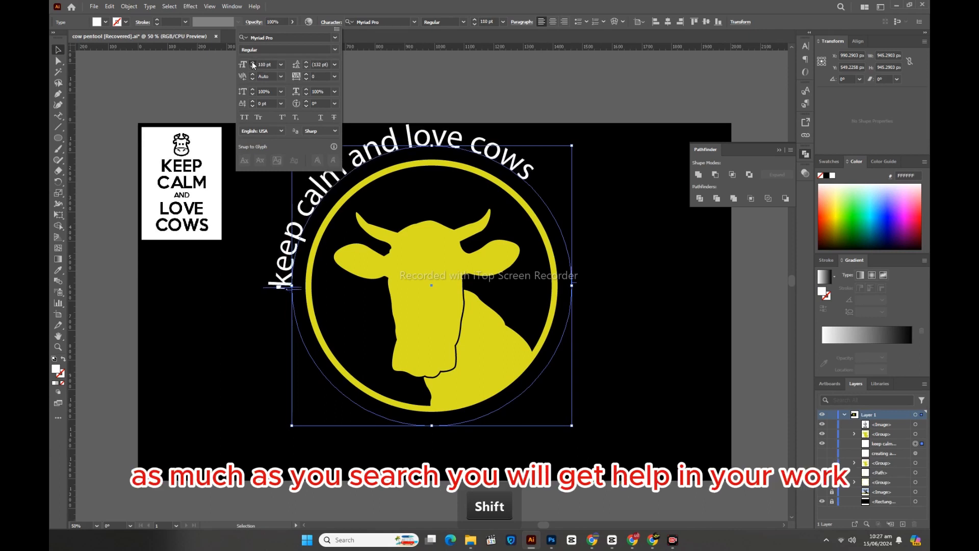
pyautogui.keyDown('shift'); pyautogui.click(252, 62); pyautogui.keyUp('shift')
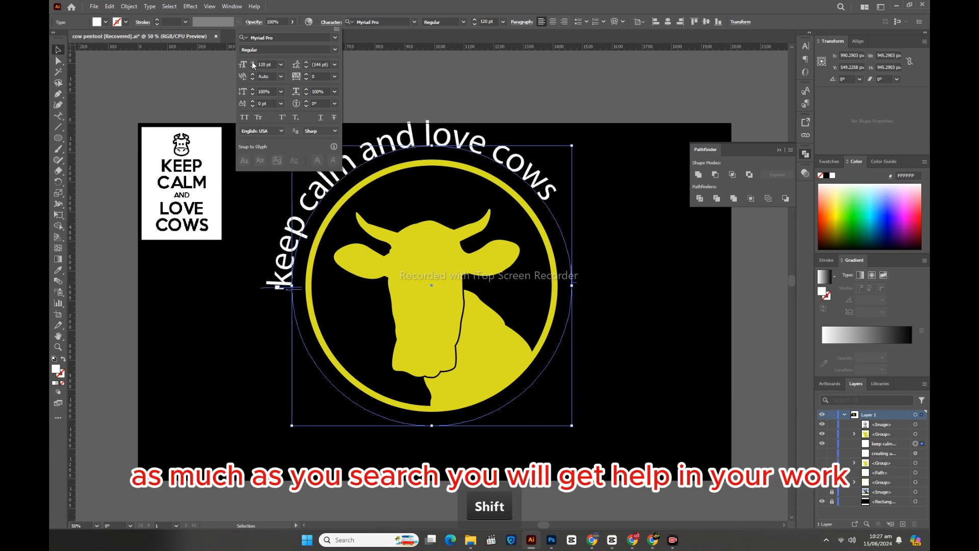
# Apply All Caps to the circular text and set its tracking to 30.
pyautogui.click(245, 118)
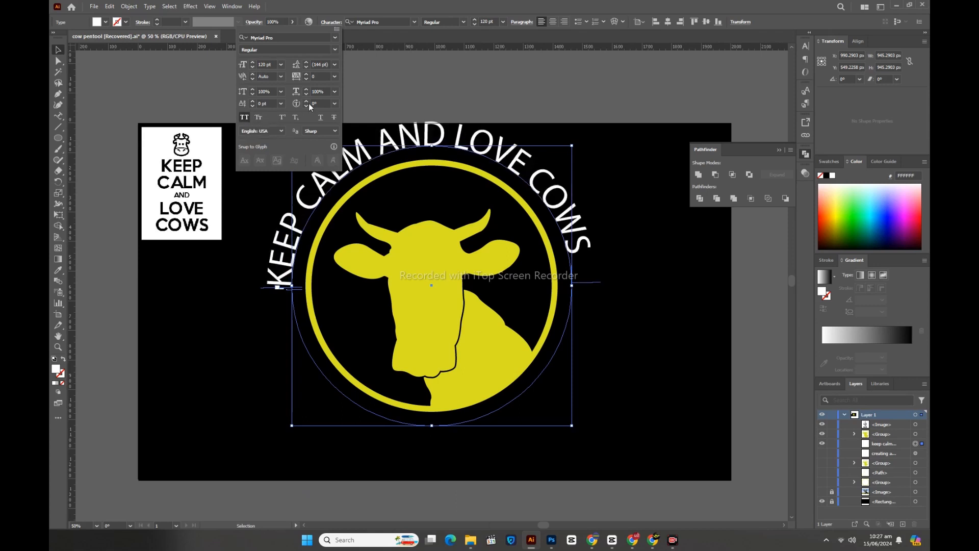
pyautogui.keyDown('shift'); pyautogui.click(305, 74); pyautogui.keyUp('shift')
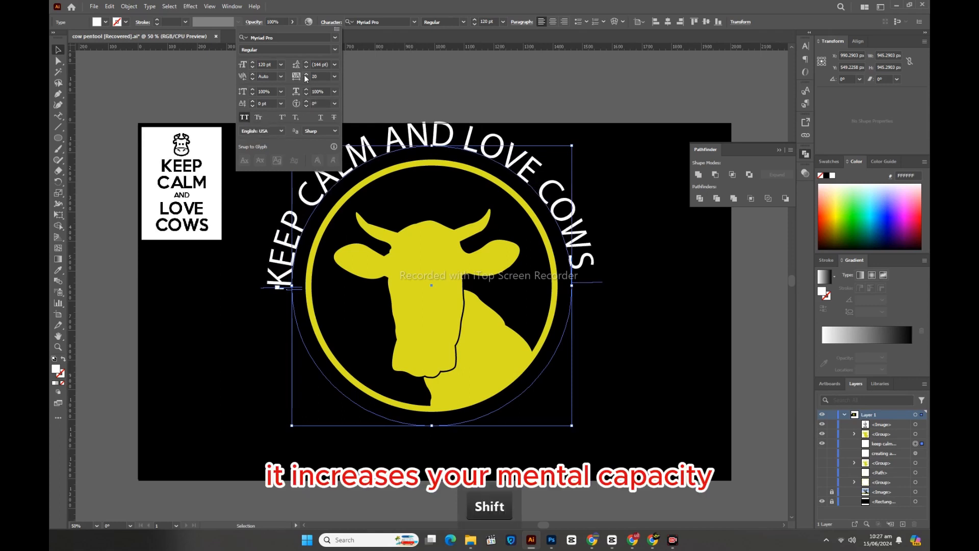
pyautogui.keyDown('shift'); pyautogui.click(305, 74); pyautogui.keyUp('shift')
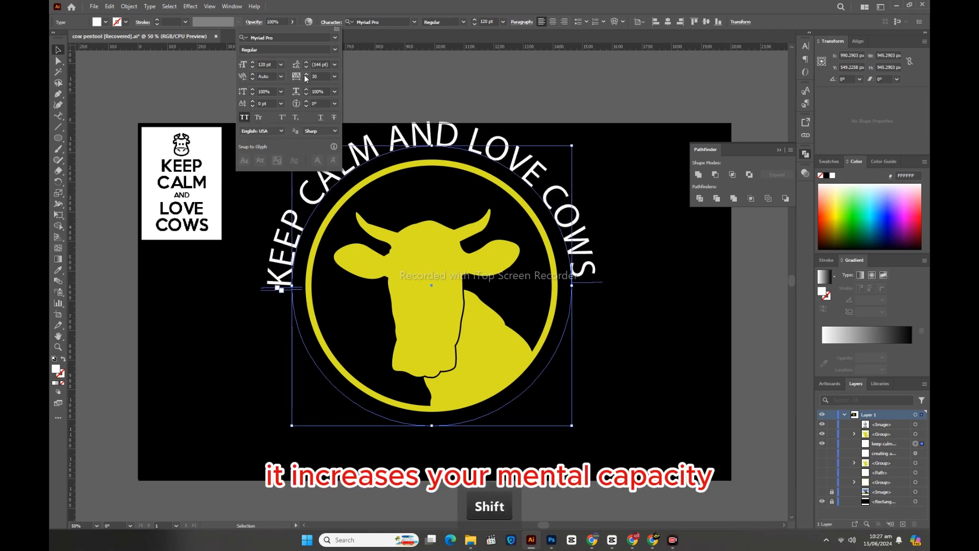
# Reduce the circular text's font size to 90 pt and widen its tracking to 230.
pyautogui.keyDown('shift'); pyautogui.click(253, 70); pyautogui.keyUp('shift')
pyautogui.keyDown('shift'); pyautogui.click(252, 70); pyautogui.keyUp('shift')
pyautogui.keyDown('shift'); pyautogui.click(253, 69); pyautogui.keyUp('shift')
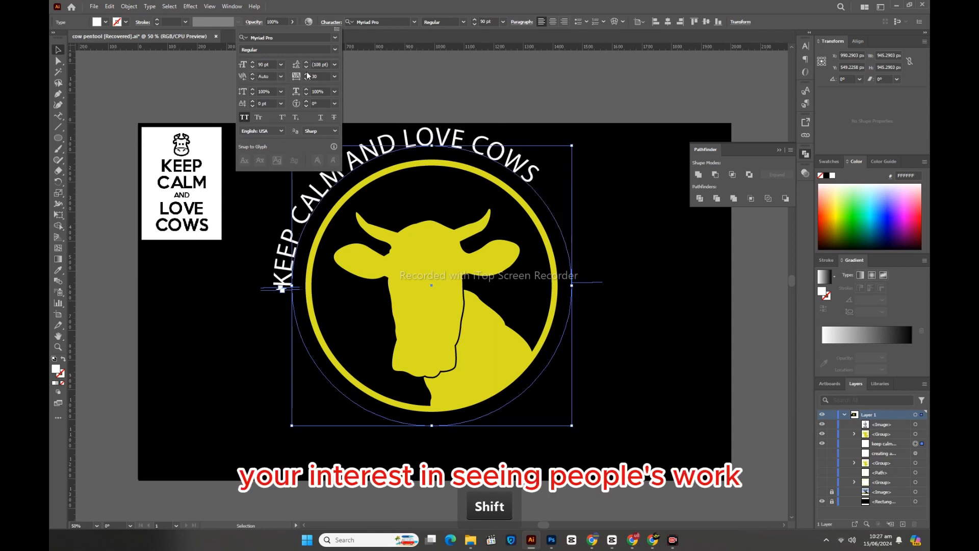
pyautogui.keyDown('shift'); pyautogui.click(307, 75); pyautogui.keyUp('shift')
pyautogui.keyDown('shift'); pyautogui.click(307, 74); pyautogui.keyUp('shift')
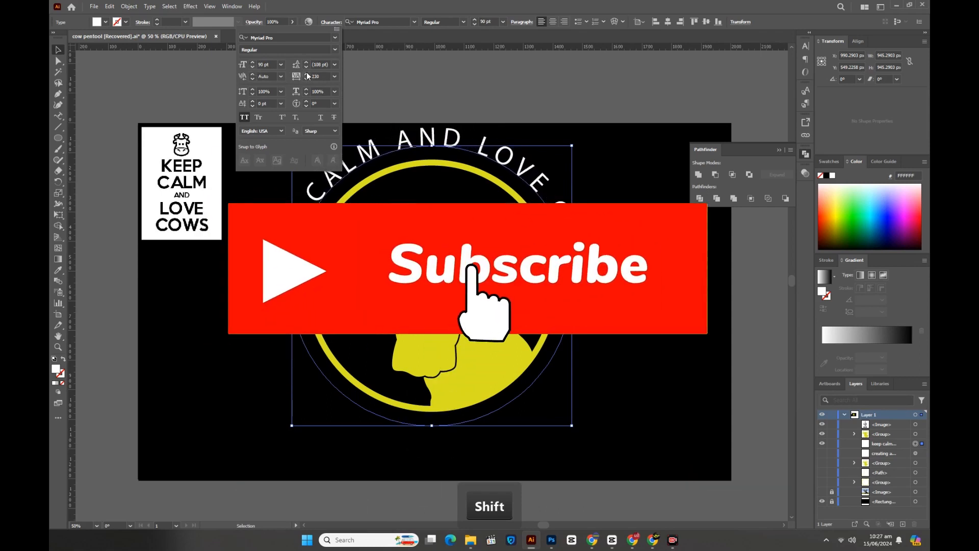
# Clear the selection and place a horizontal ruler guide across the centre of the circle.
pyautogui.click(429, 94)
pyautogui.click(429, 94)
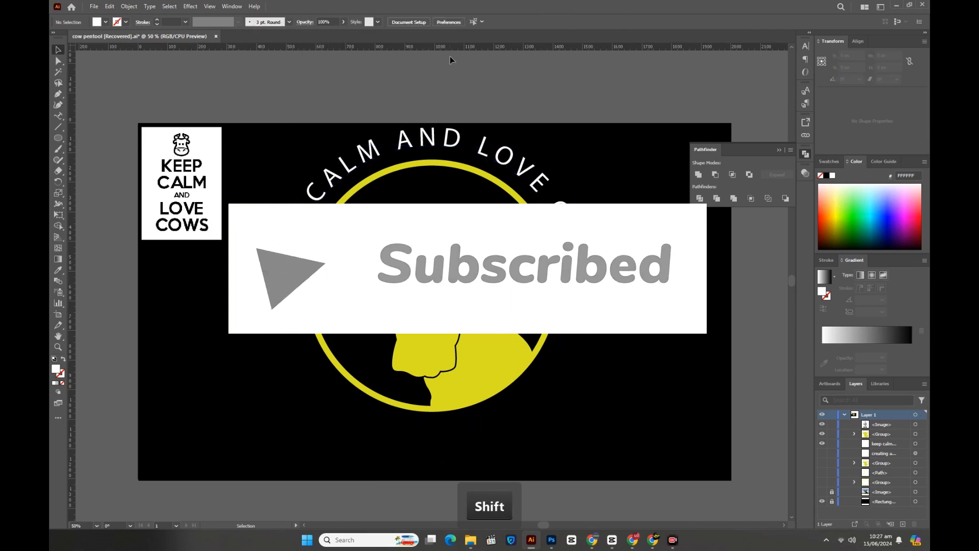
pyautogui.moveTo(470, 200); pyautogui.dragTo(475, 288)
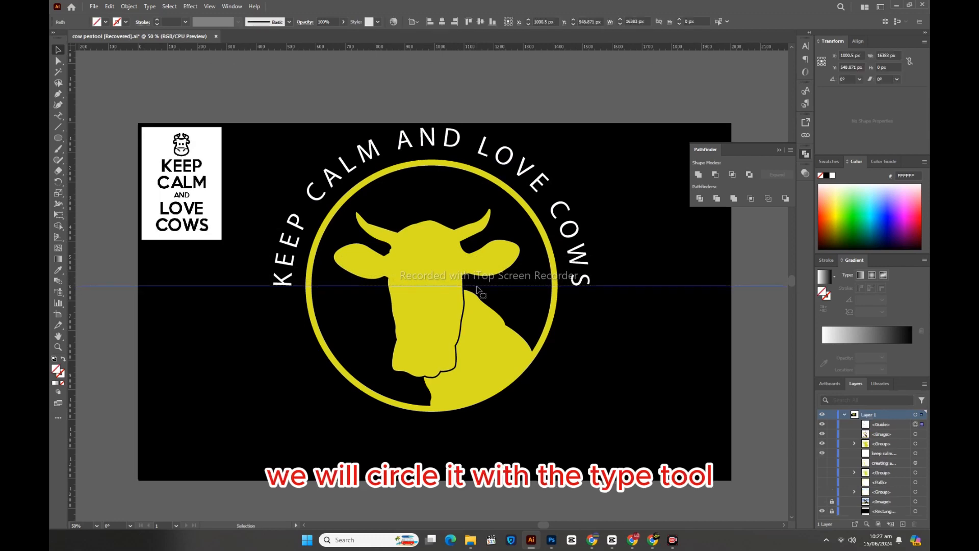
# Change the circular text's font to Moshka and open its character settings.
pyautogui.click(453, 148)
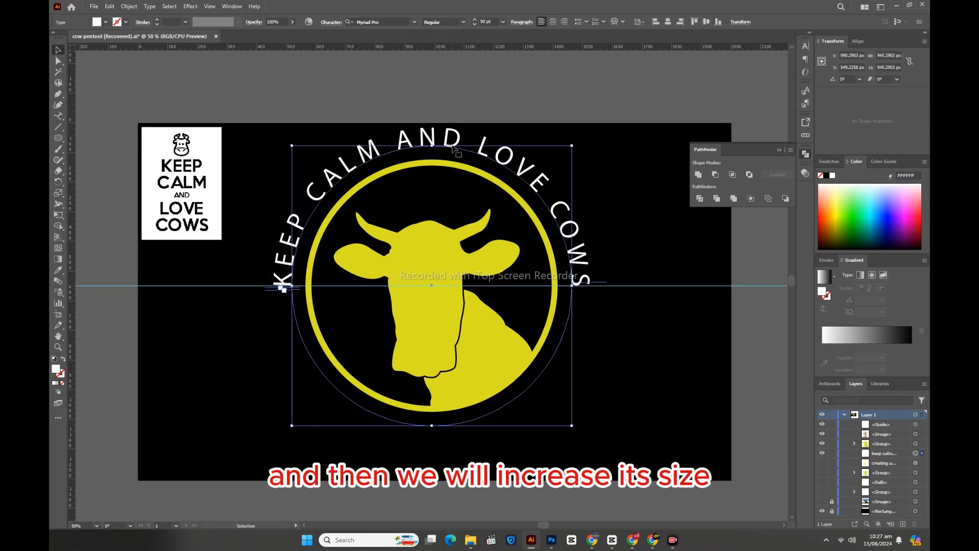
pyautogui.click(386, 21)
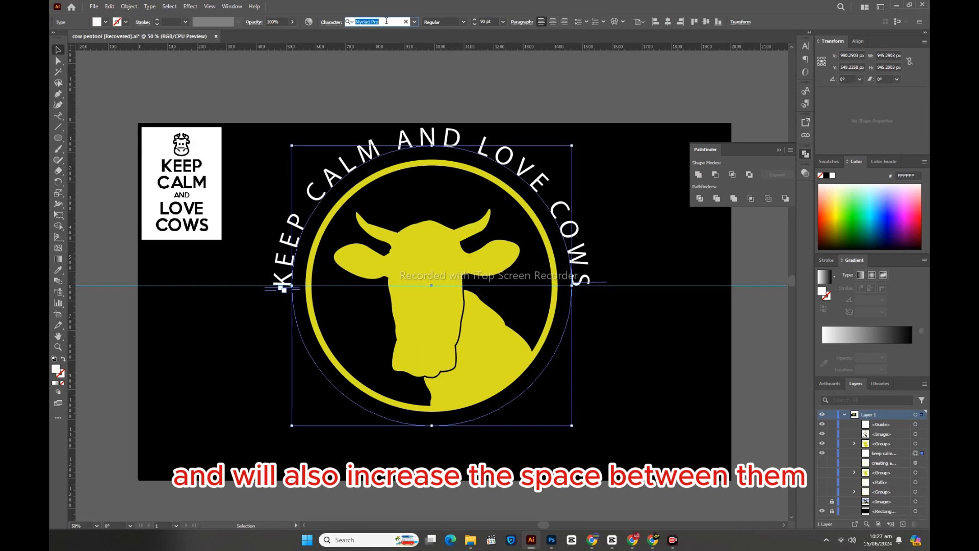
pyautogui.write('Moshka')
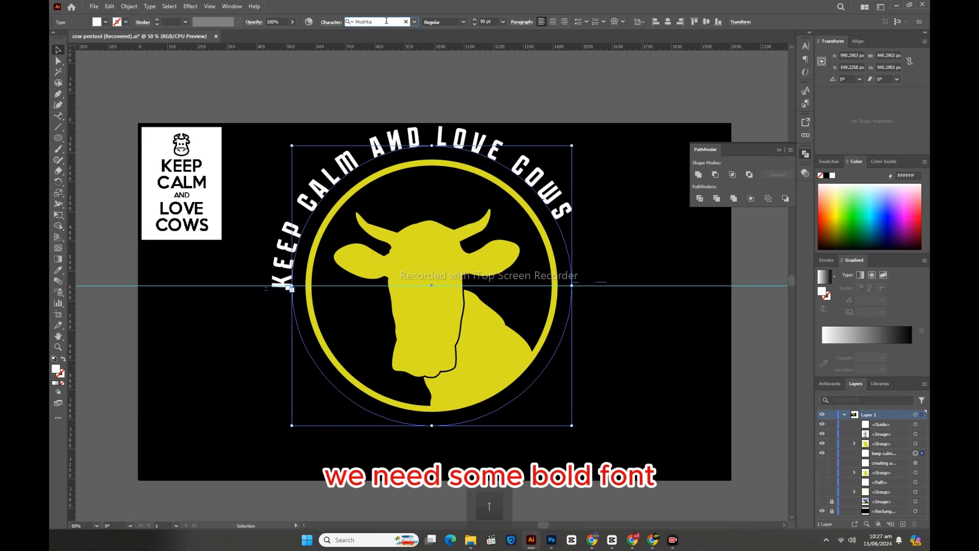
pyautogui.click(336, 22)
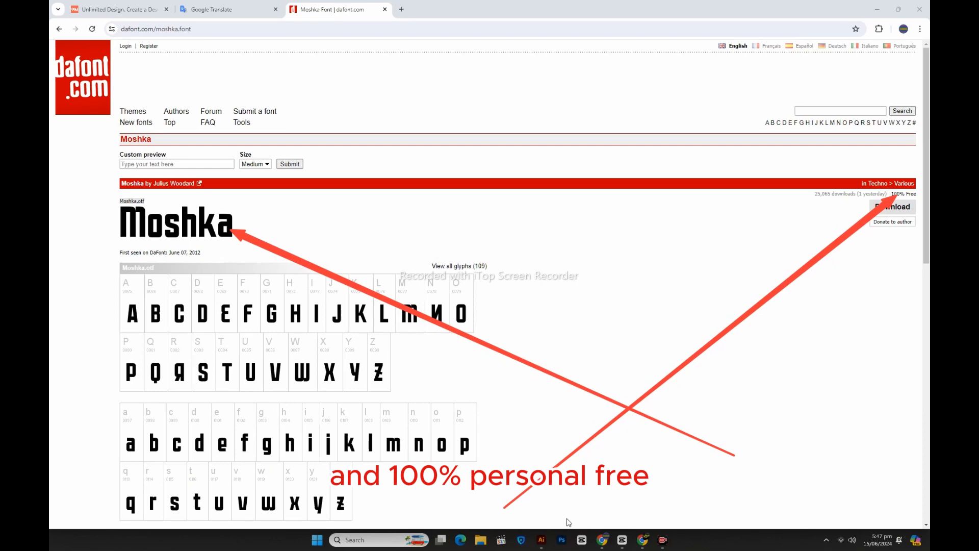
pyautogui.moveTo(926, 264); pyautogui.dragTo(927, 468)
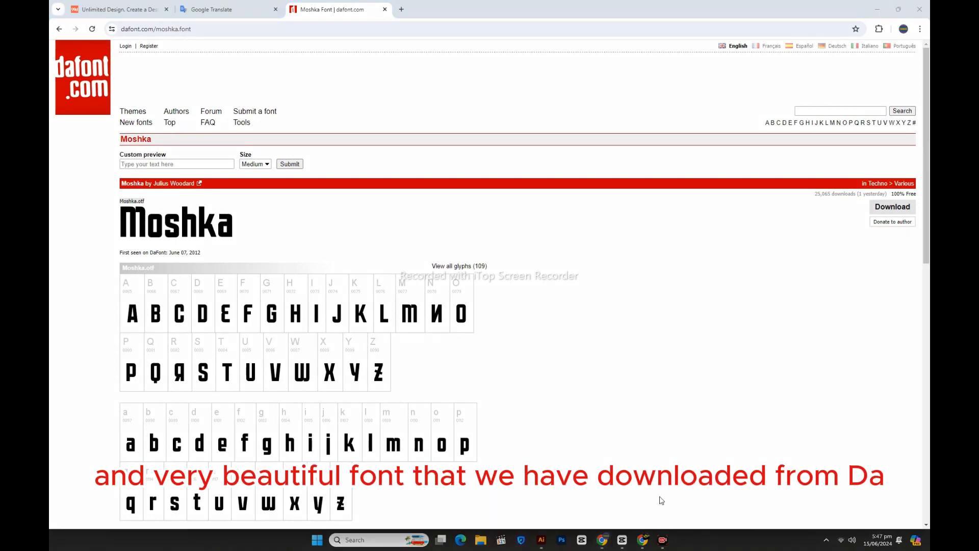
pyautogui.moveTo(643, 452)
pyautogui.mouseDown()
pyautogui.moveTo(120, 109)
pyautogui.moveTo(111, 82)
pyautogui.mouseUp()
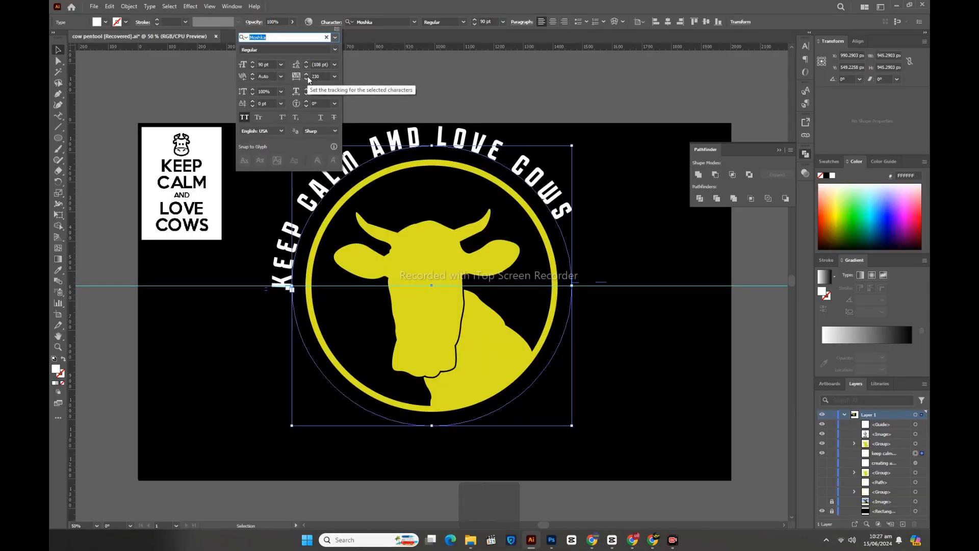
# Increase the tracking of the circular quote text to 340 so it spreads over the upper half circle.
pyautogui.keyDown('shift'); pyautogui.click(308, 75); pyautogui.keyUp('shift')
pyautogui.keyDown('shift'); pyautogui.click(308, 75); pyautogui.keyUp('shift')
pyautogui.keyDown('shift'); pyautogui.click(308, 75); pyautogui.keyUp('shift')
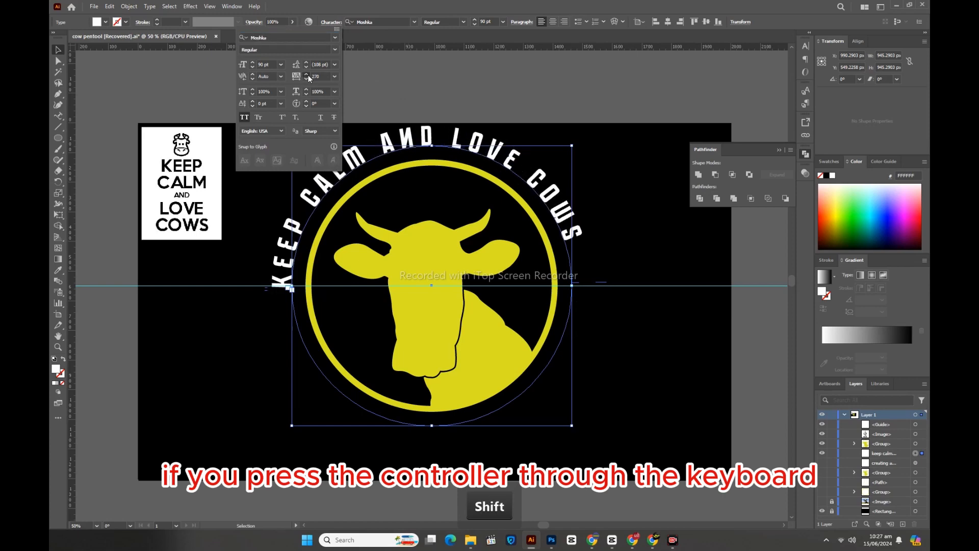
pyautogui.keyDown('shift'); pyautogui.click(308, 75); pyautogui.keyUp('shift')
pyautogui.keyDown('shift'); pyautogui.click(308, 75); pyautogui.keyUp('shift')
pyautogui.keyDown('shift'); pyautogui.click(308, 75); pyautogui.keyUp('shift')
pyautogui.keyDown('shift'); pyautogui.click(308, 75); pyautogui.keyUp('shift')
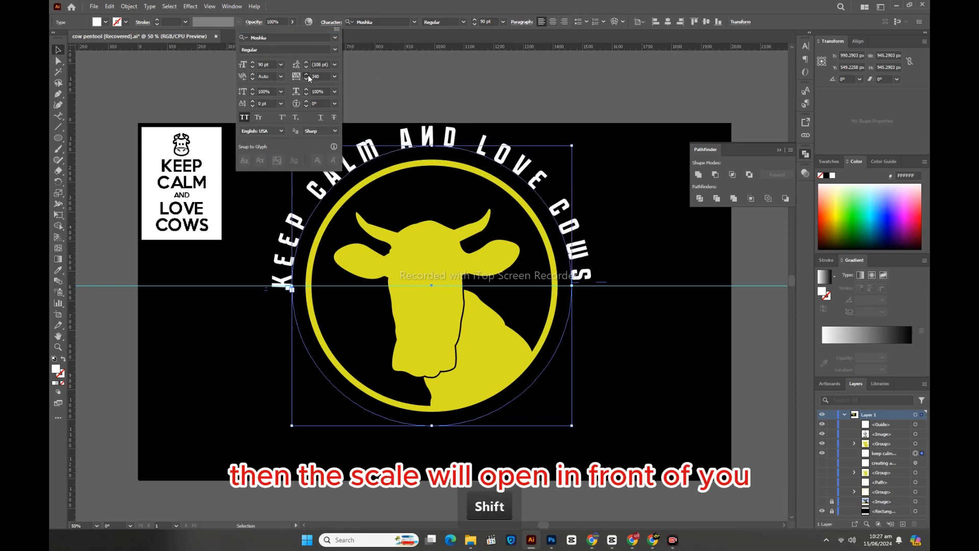
# Increase the circular quote text's tracking to 352 so its ends align with the horizontal guide, and clear the selection.
pyautogui.keyDown('shift'); pyautogui.click(308, 75); pyautogui.keyUp('shift')
pyautogui.keyDown('shift'); pyautogui.click(308, 75); pyautogui.keyUp('shift')
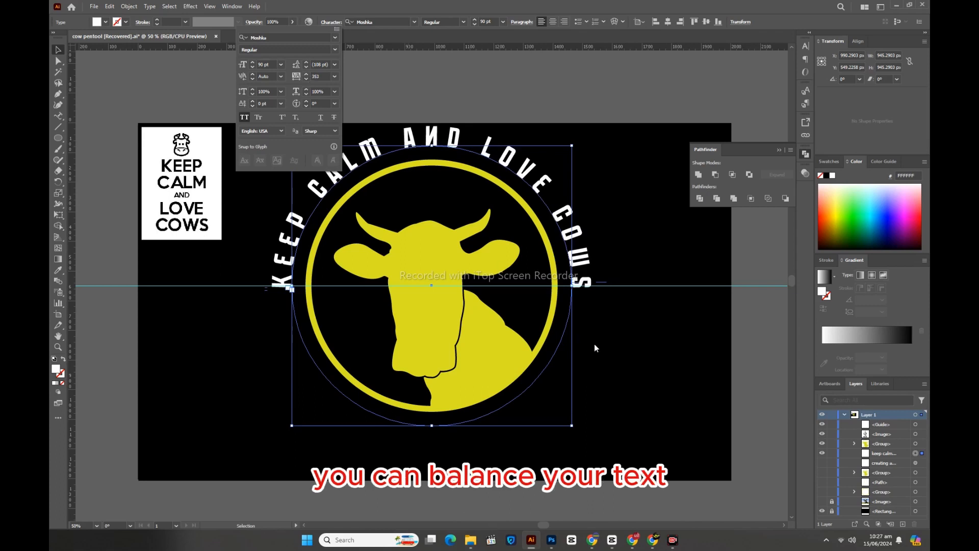
pyautogui.click(627, 366)
pyautogui.click(626, 366)
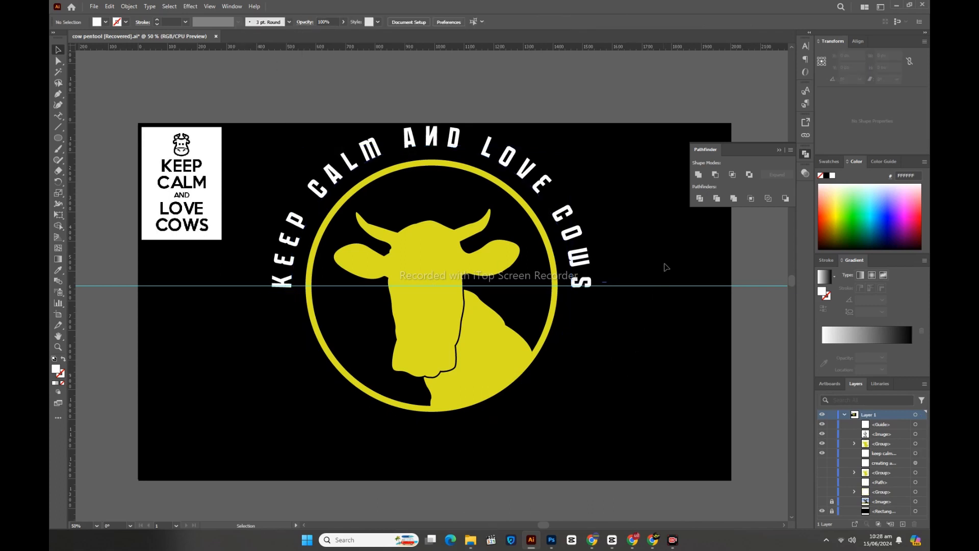
# Delete the horizontal guide and the "Keep Calm and Love Cows" reference image from the artboard.
pyautogui.moveTo(666, 267); pyautogui.dragTo(686, 306)
pyautogui.press('Delete')
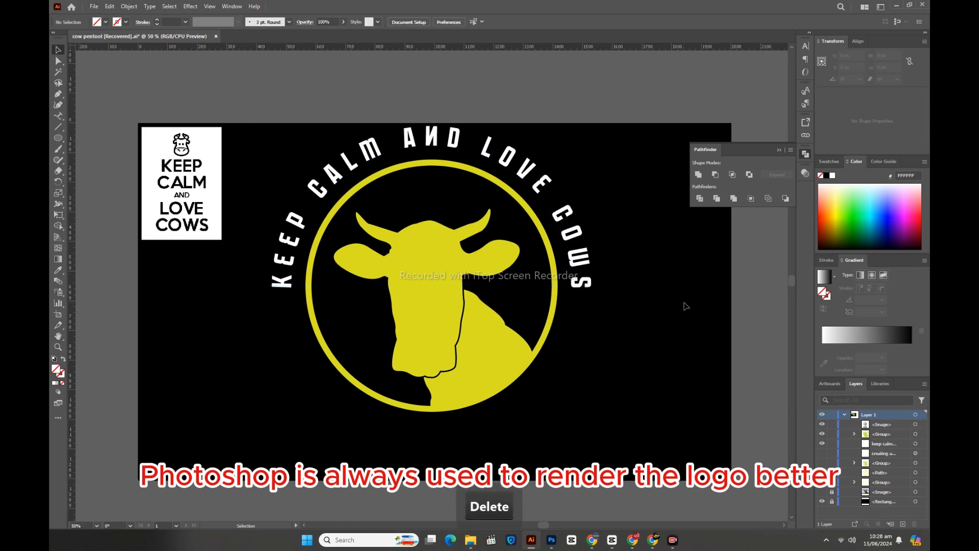
pyautogui.click(186, 198)
pyautogui.press('Delete')
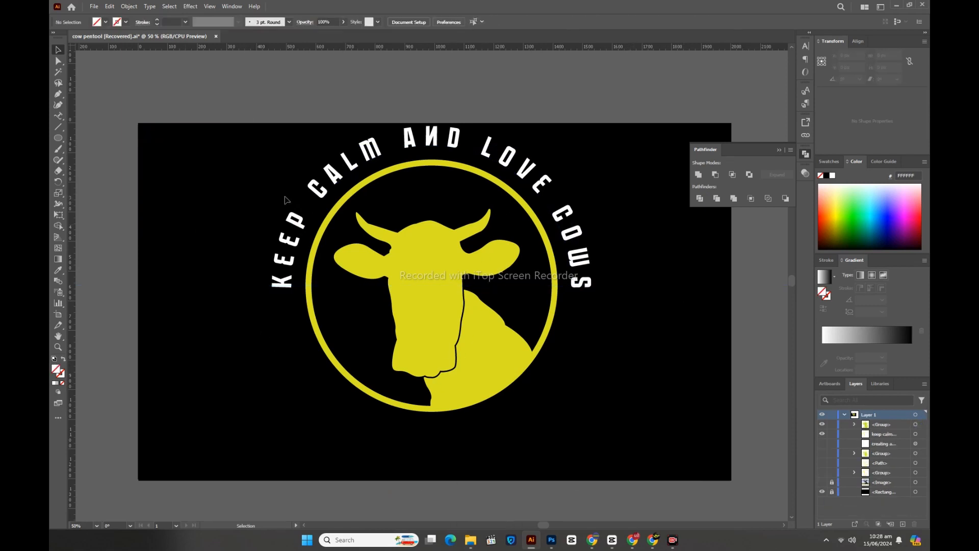
# Group the cow emblem with its circular text, scale the group down proportionally to about 797 px wide, and collapse the Pathfinder options.
pyautogui.moveTo(225, 135); pyautogui.dragTo(616, 440)
pyautogui.rightClick(428, 256)
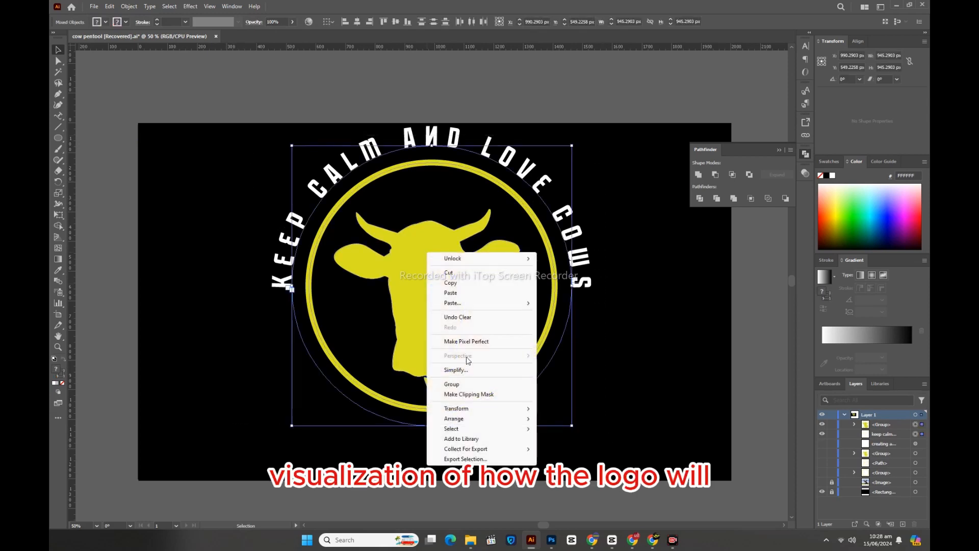
pyautogui.click(466, 385)
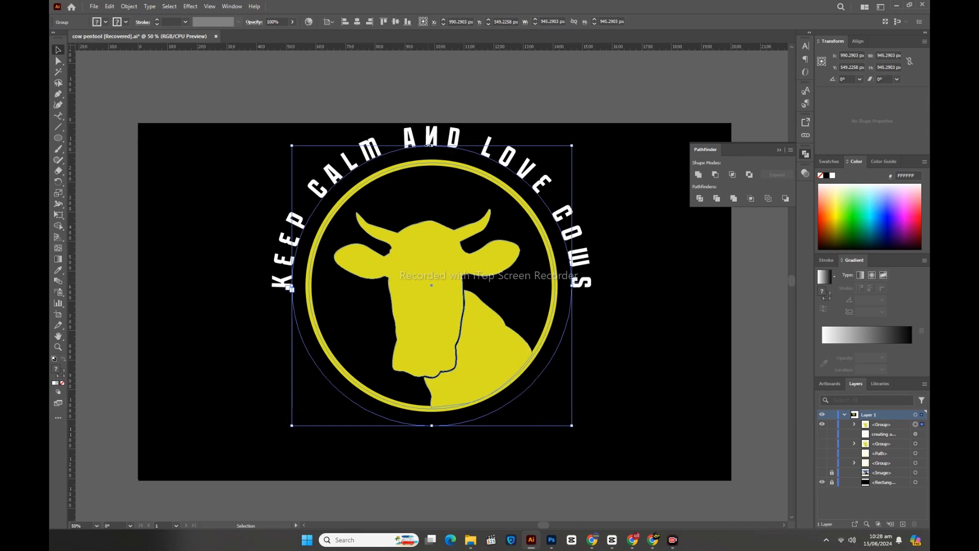
pyautogui.moveTo(430, 146); pyautogui.dragTo(431, 190)
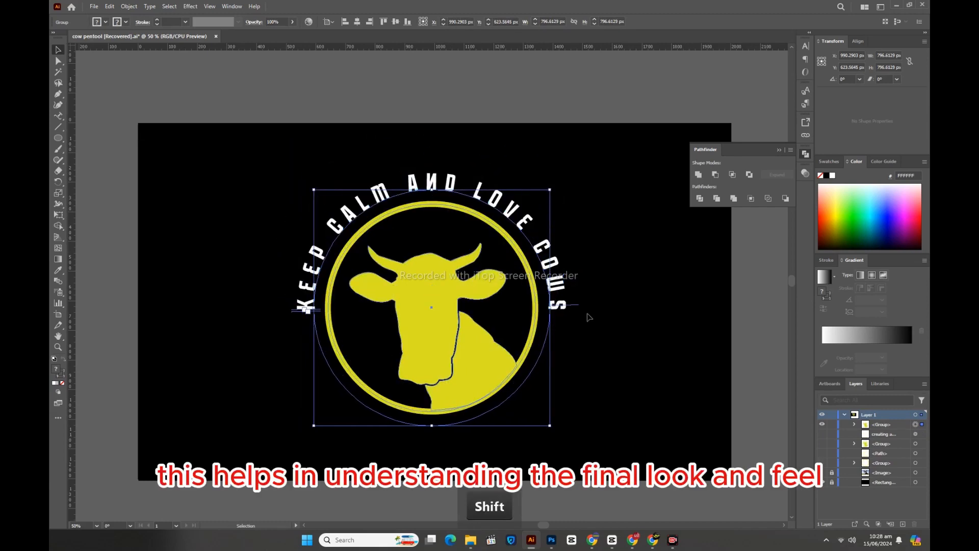
pyautogui.click(632, 342)
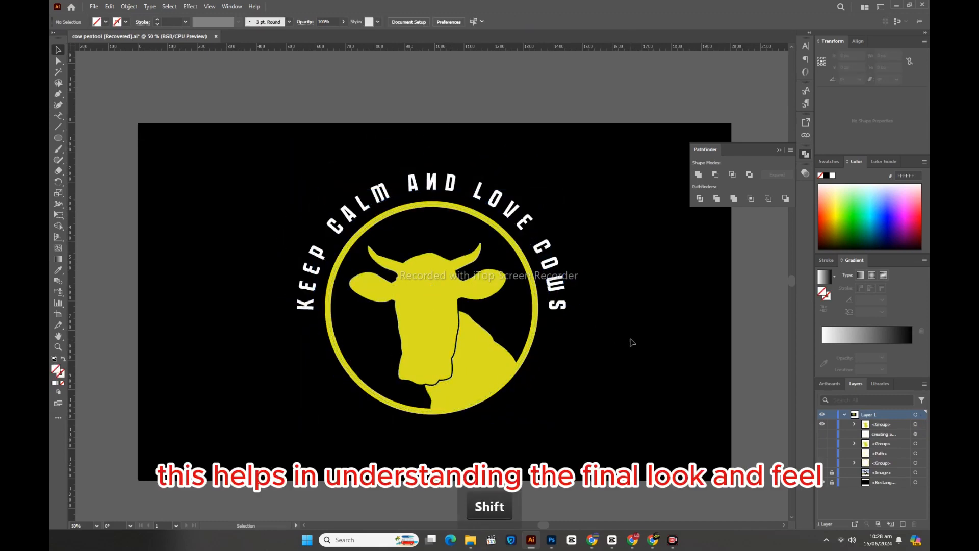
pyautogui.click(781, 149)
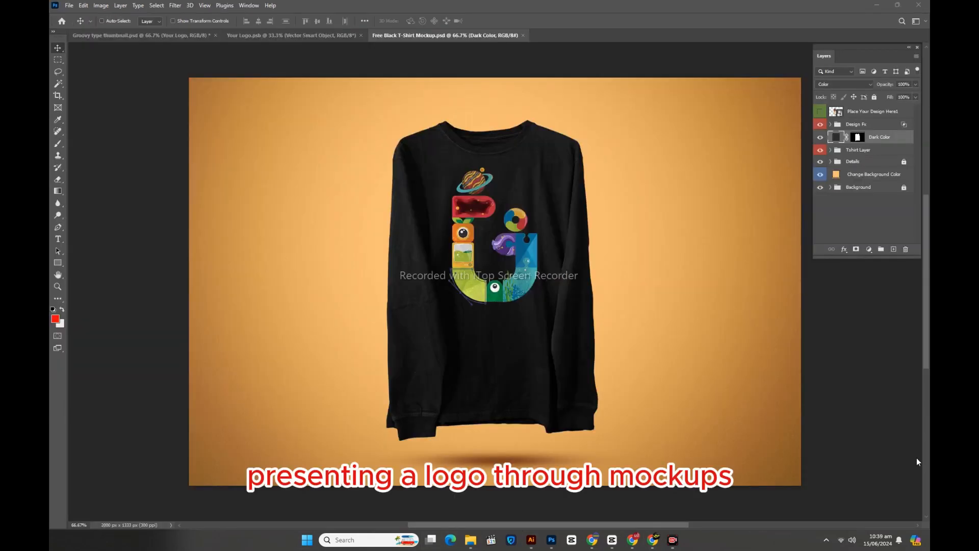
# In Photoshop, open the T-shirt mockup's Place Your Design Here1 smart object and paste the cow logo group from Illustrator into it as pixels.
pyautogui.click(839, 115)
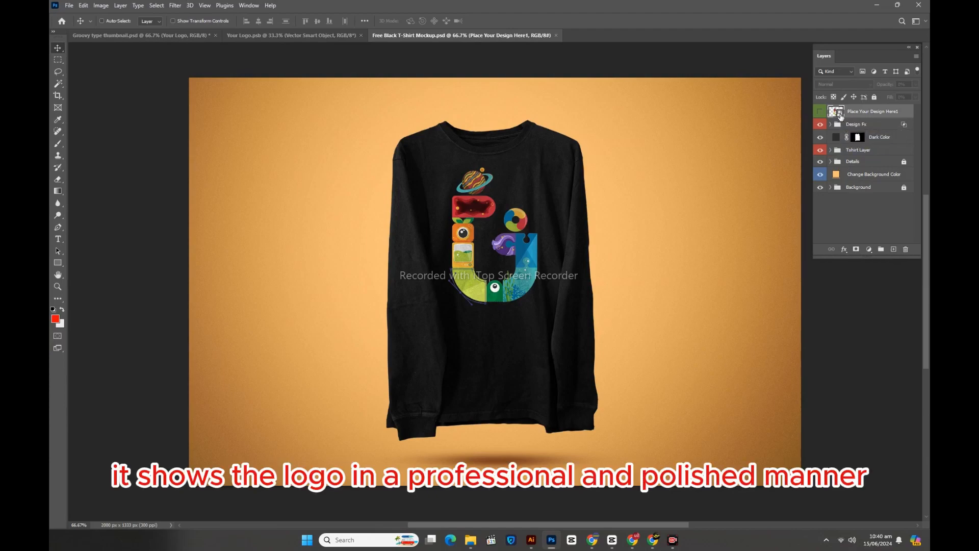
pyautogui.doubleClick(840, 114)
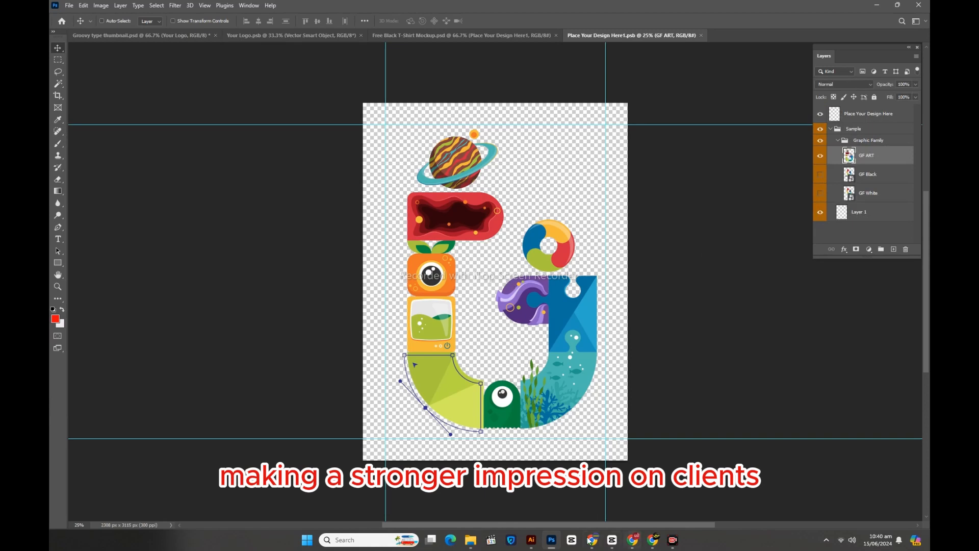
pyautogui.click(531, 539)
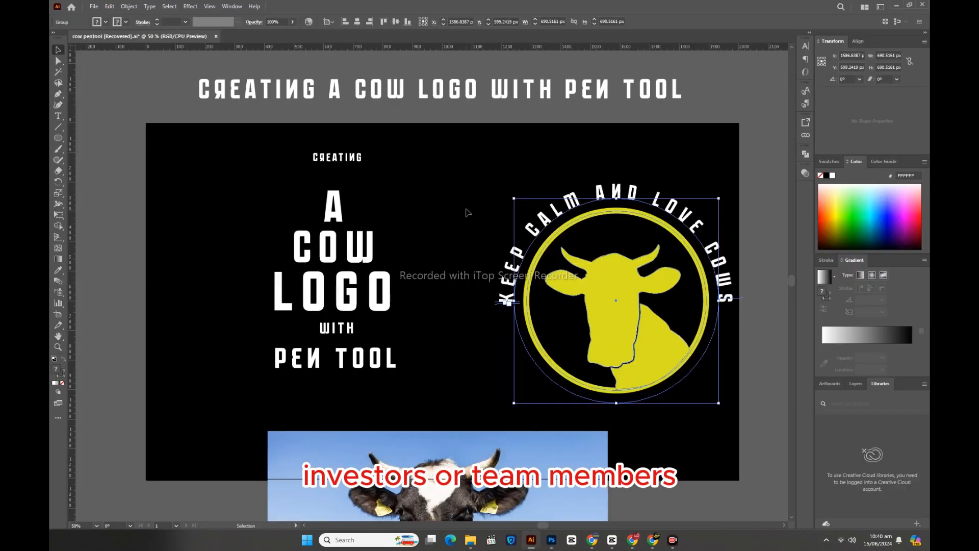
pyautogui.hotkey('ctrl', 'c')
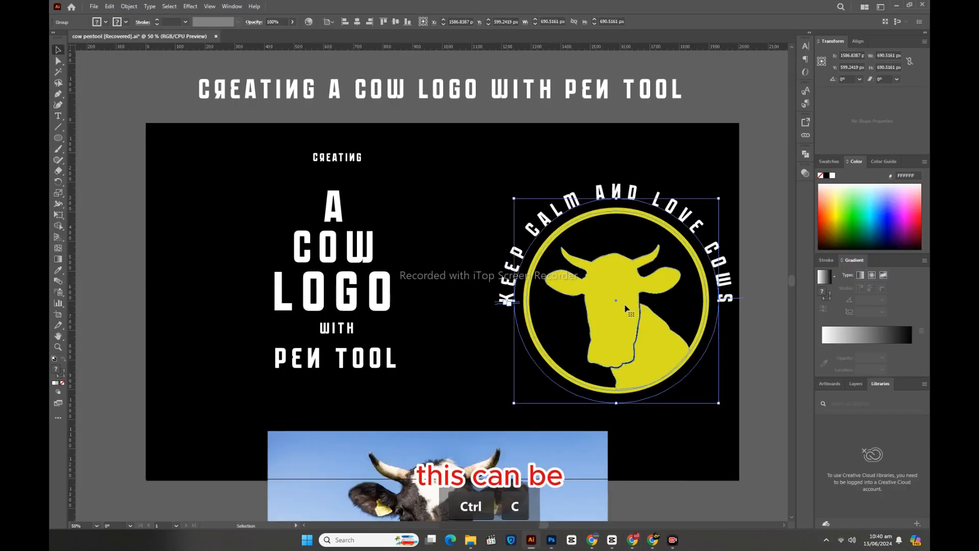
pyautogui.click(551, 540)
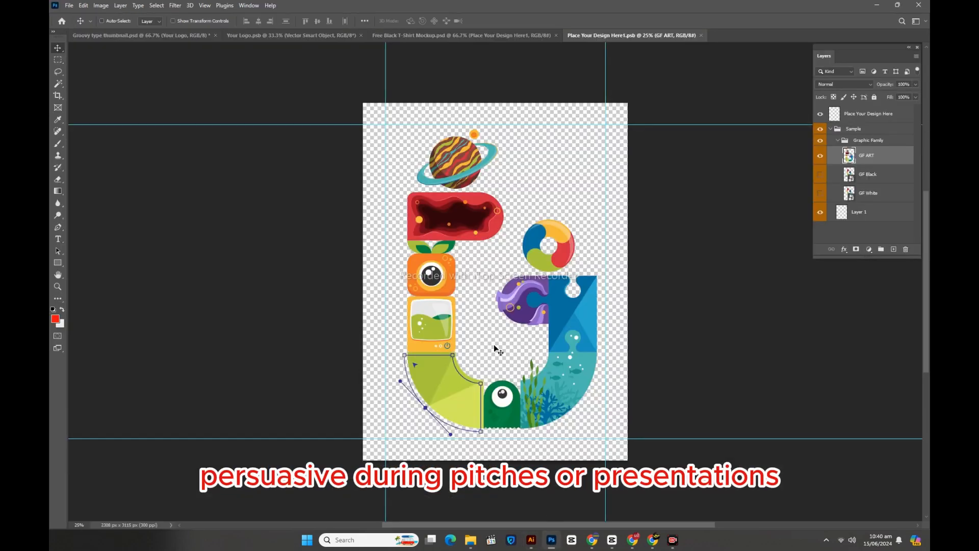
pyautogui.hotkey('ctrl', 'v')
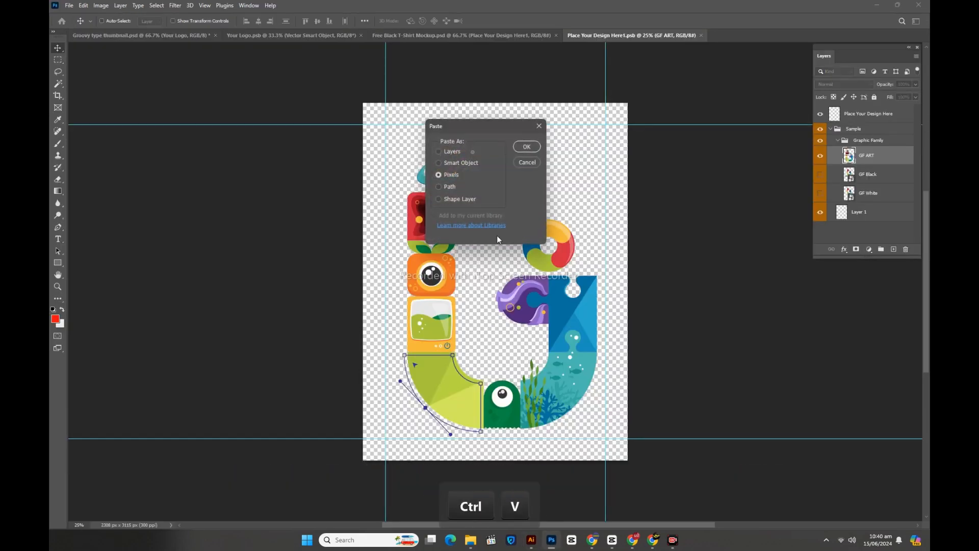
pyautogui.click(526, 146)
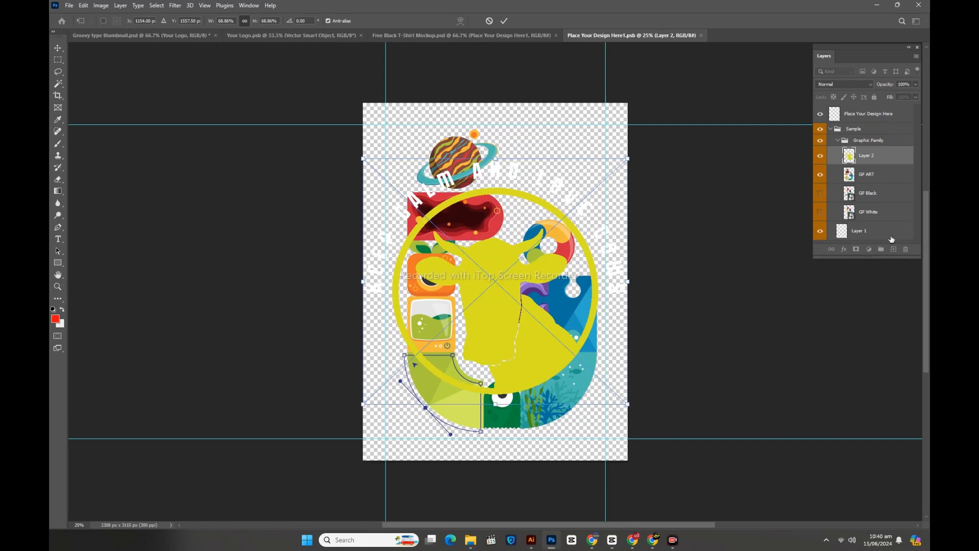
# Hide the GF ART sample layer, save the smart object with the cow logo, and return to the Free Black T-Shirt Mockup document.
pyautogui.click(820, 174)
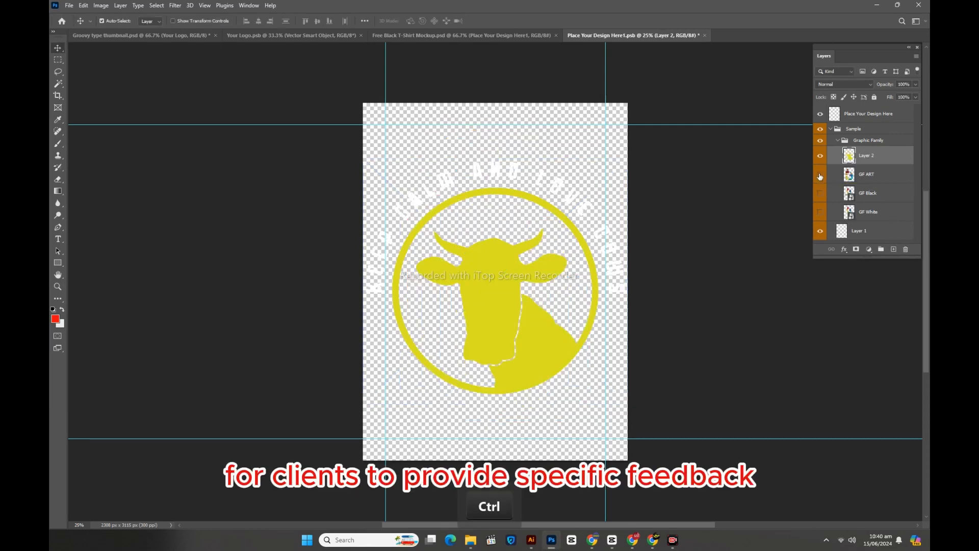
pyautogui.hotkey('ctrl', 's')
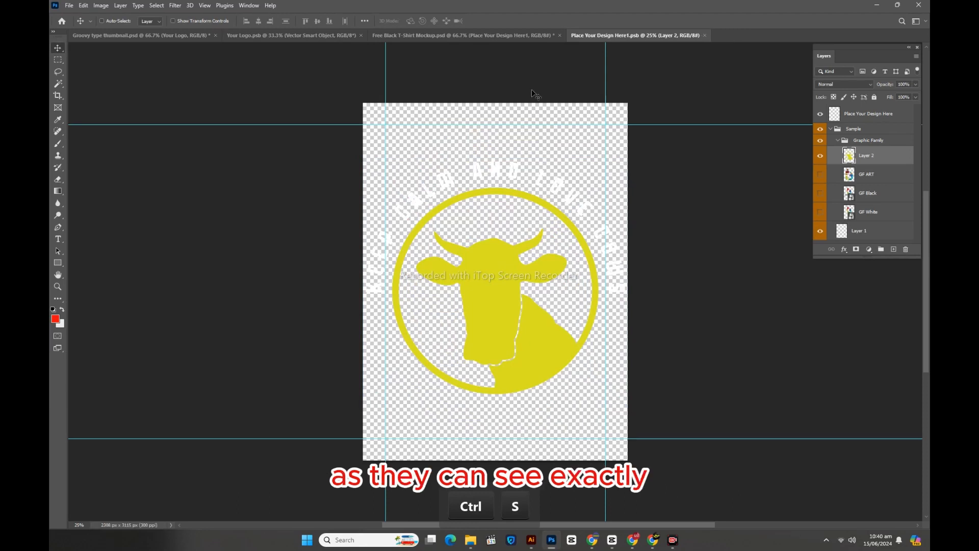
pyautogui.click(436, 34)
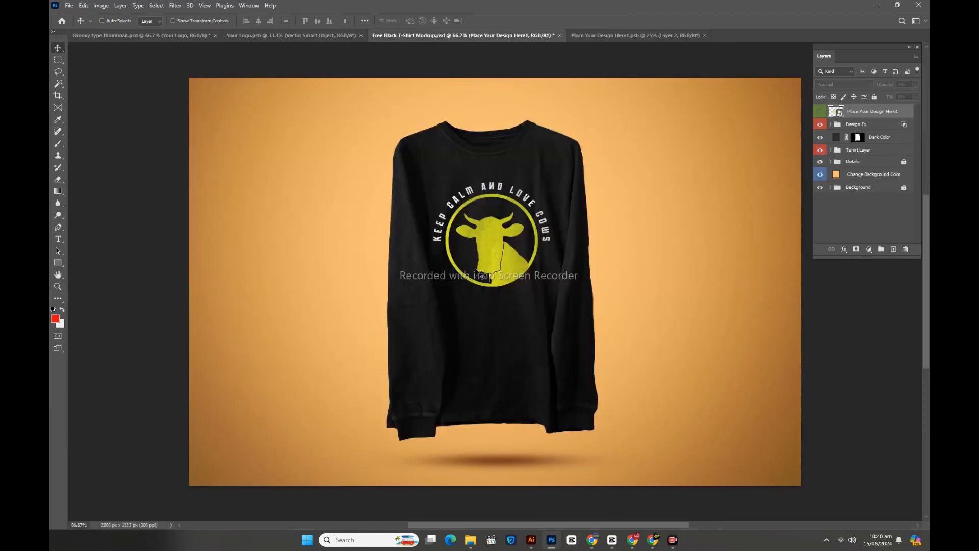
# Set the mockup's Change Background Color layer to the yellow d6dd21 sampled from the cow logo on the shirt.
pyautogui.doubleClick(837, 175)
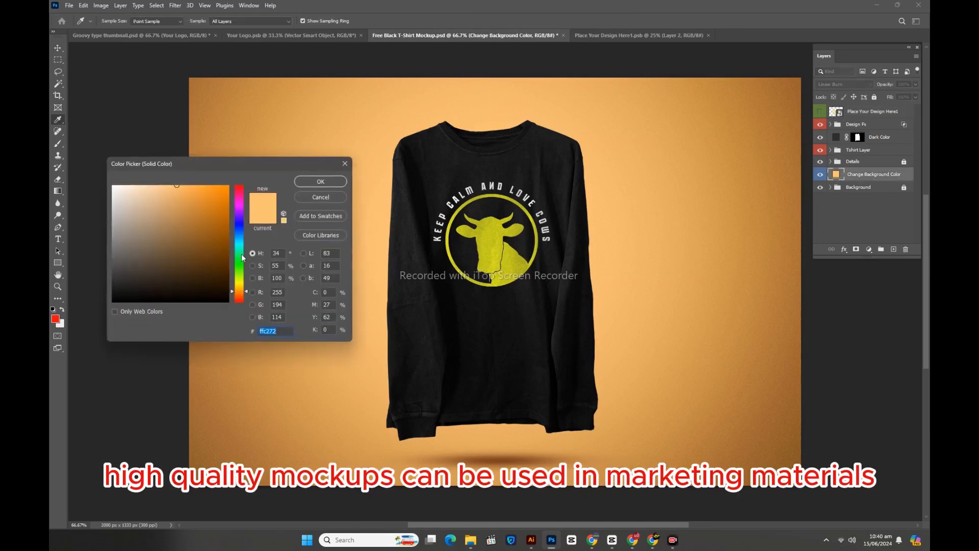
pyautogui.click(494, 252)
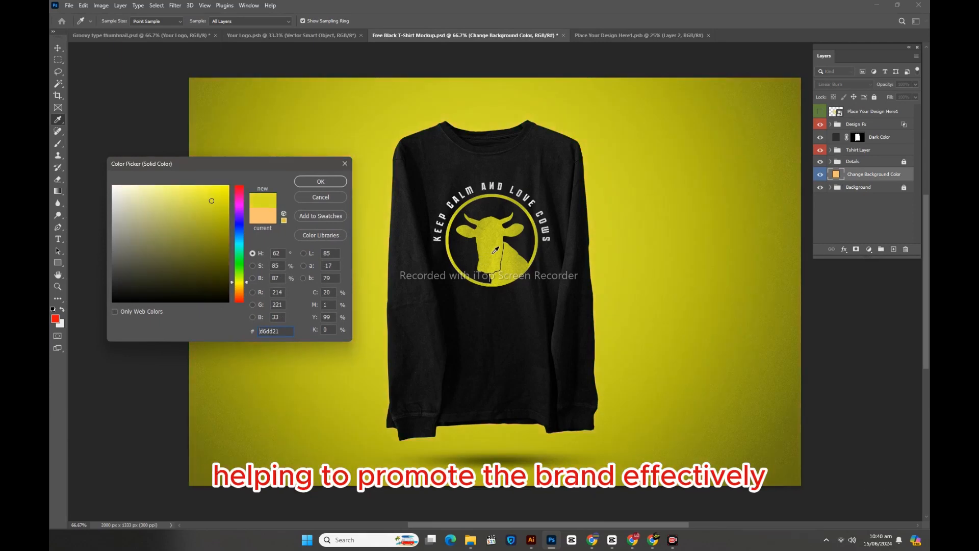
pyautogui.click(313, 184)
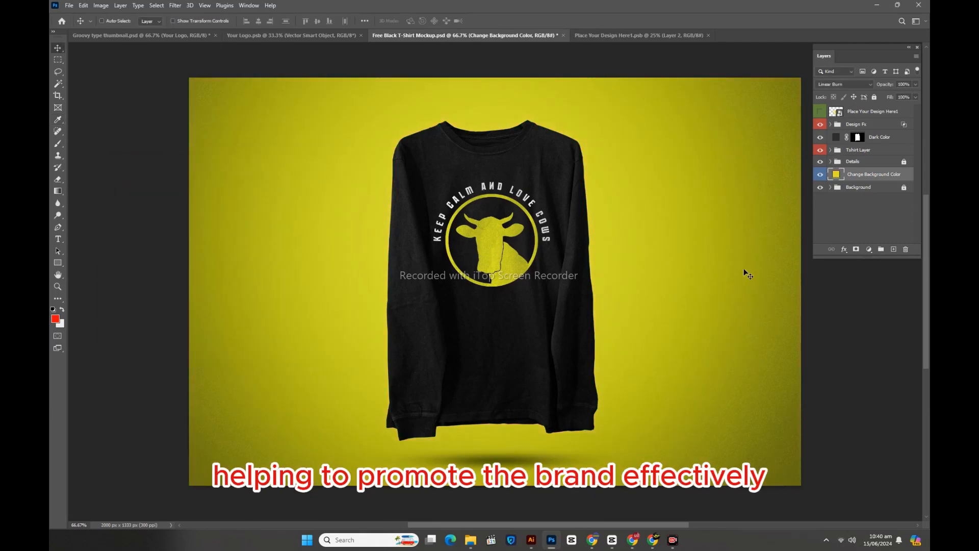